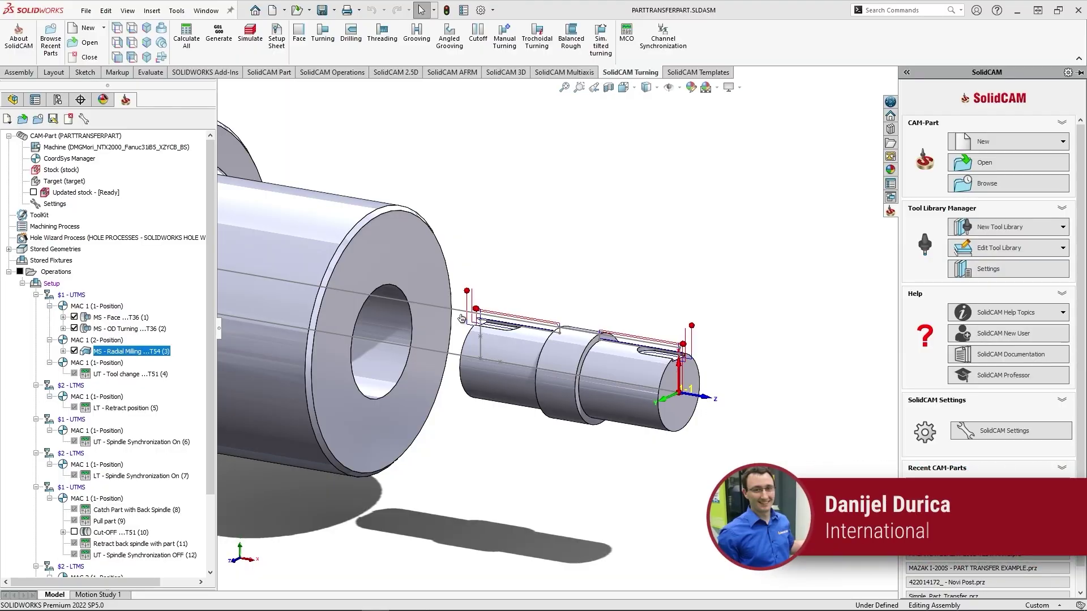
Open the context menu of the MS - Radial Milling operation in the SolidCAM Manager tree
{"action": "right_click", "coordinate": [141, 352]}
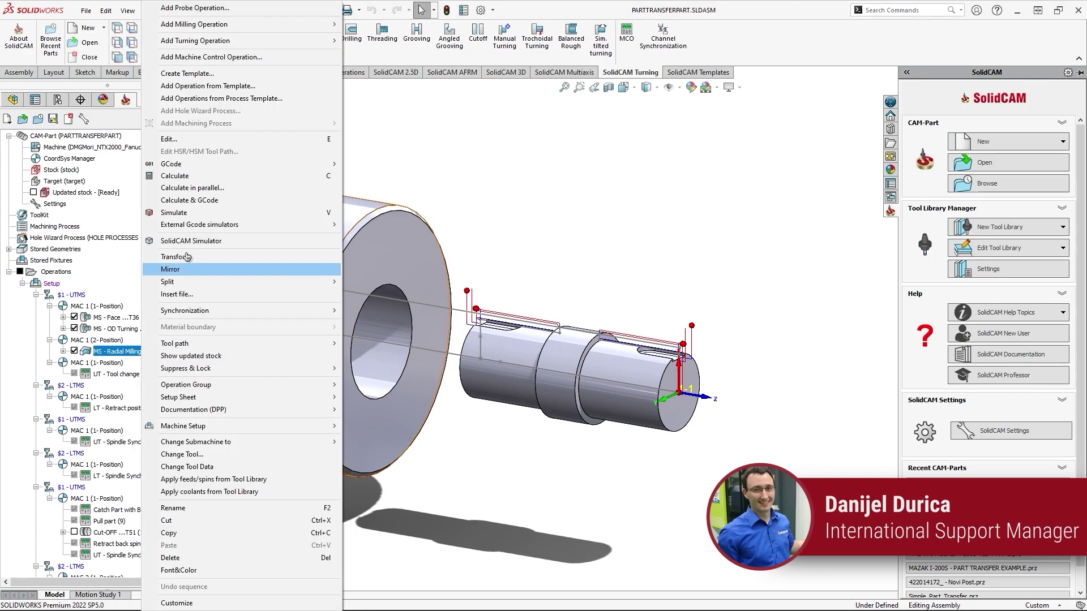
Add a machine control operation, show the machine preview, enlarge the dialog, and add UT to the Process
{"action": "left_click", "coordinate": [214, 59]}
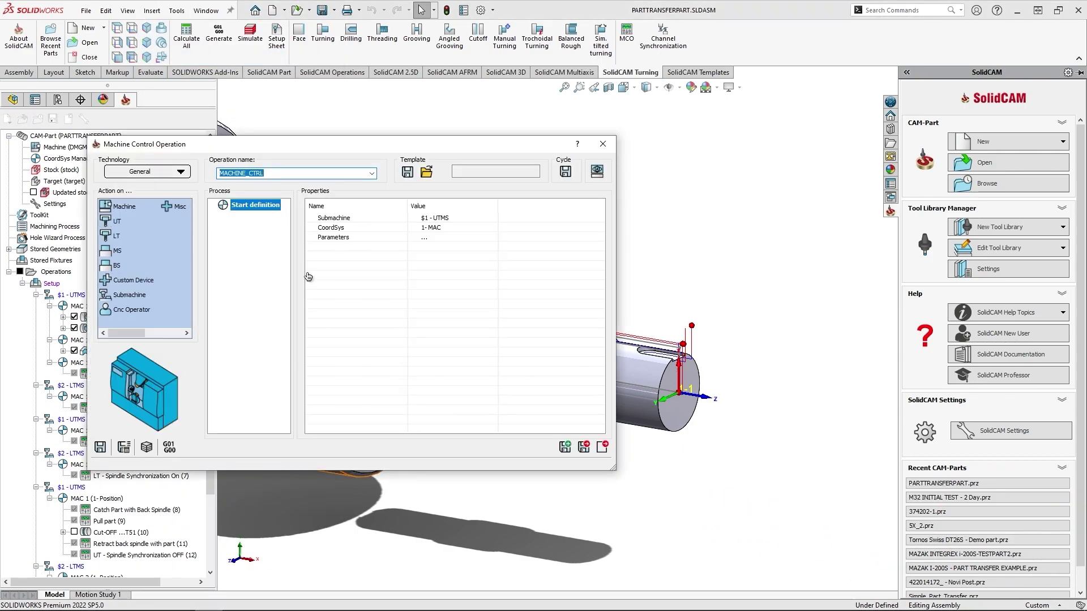
{"action": "left_click", "coordinate": [597, 172]}
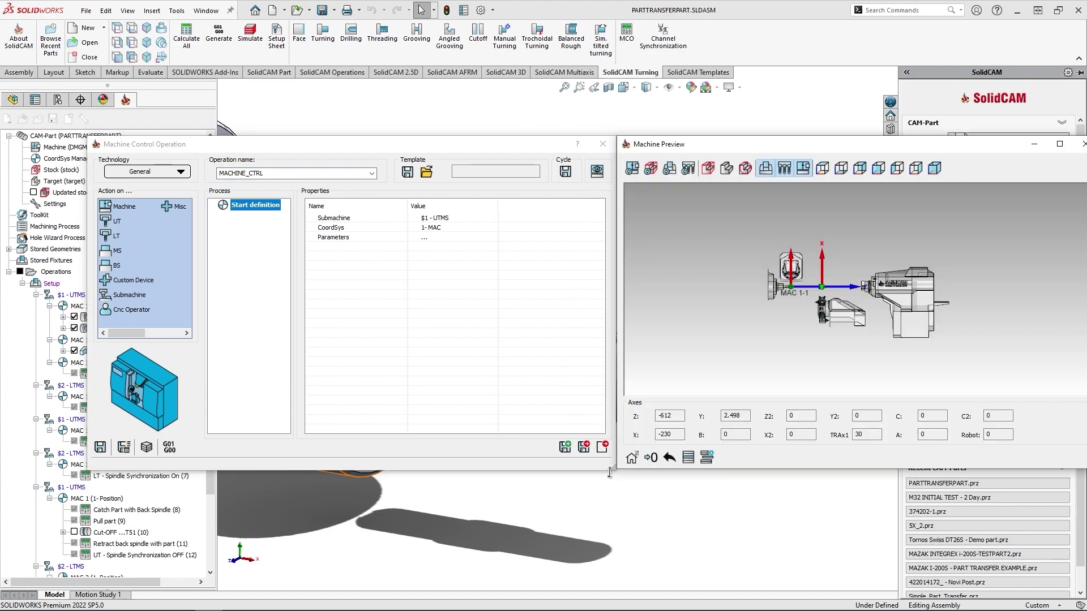
{"action": "mouse_move", "coordinate": [609, 472]}
{"action": "left_mouse_down"}
{"action": "mouse_move", "coordinate": [730, 526]}
{"action": "mouse_move", "coordinate": [681, 516]}
{"action": "mouse_move", "coordinate": [617, 484]}
{"action": "mouse_move", "coordinate": [702, 515]}
{"action": "mouse_move", "coordinate": [604, 462]}
{"action": "left_mouse_up"}
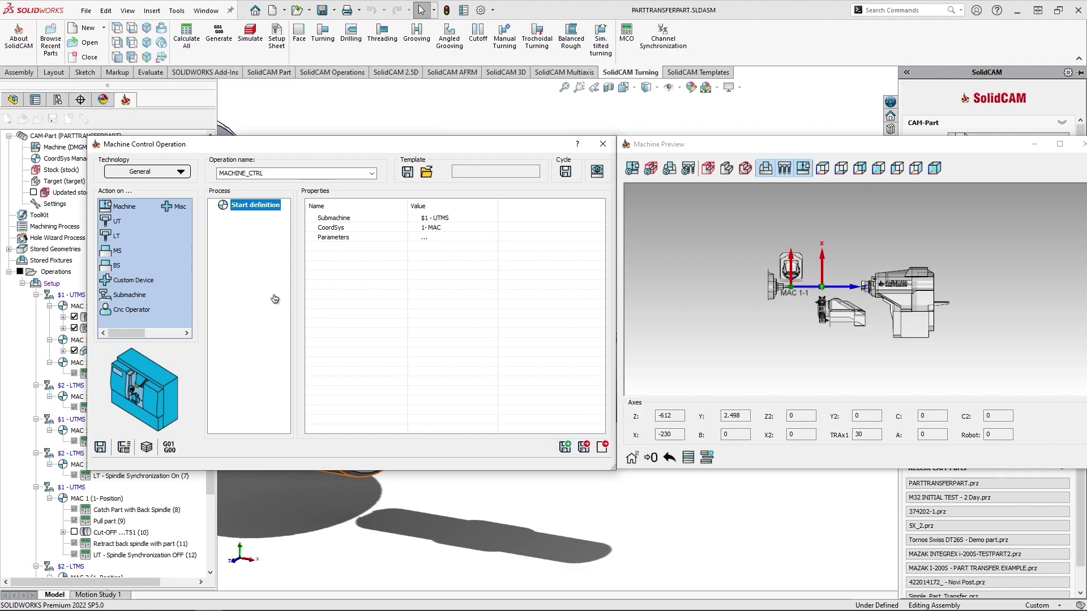
{"action": "left_click_drag", "start_coordinate": [114, 222], "coordinate": [250, 219]}
Enable a rapid Movement for UT, hide the machine model, zoom on the tool, and open row 1's X choices
{"action": "left_click", "coordinate": [227, 318]}
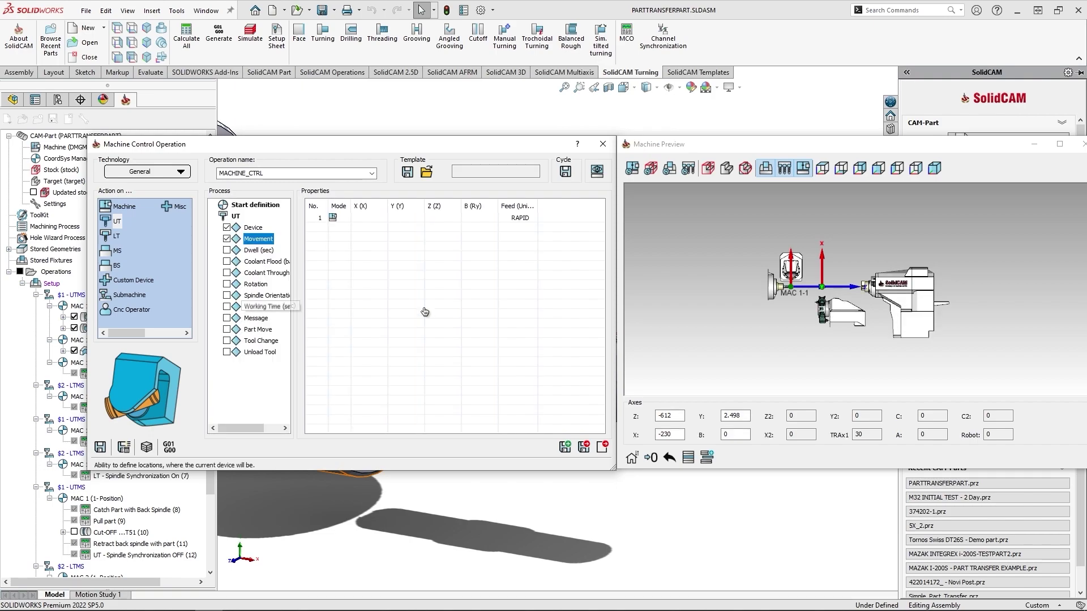
{"action": "left_click", "coordinate": [681, 263]}
{"action": "left_click", "coordinate": [744, 168]}
{"action": "scroll", "coordinate": [885, 246], "scroll_direction": "up", "scroll_amount": 5}
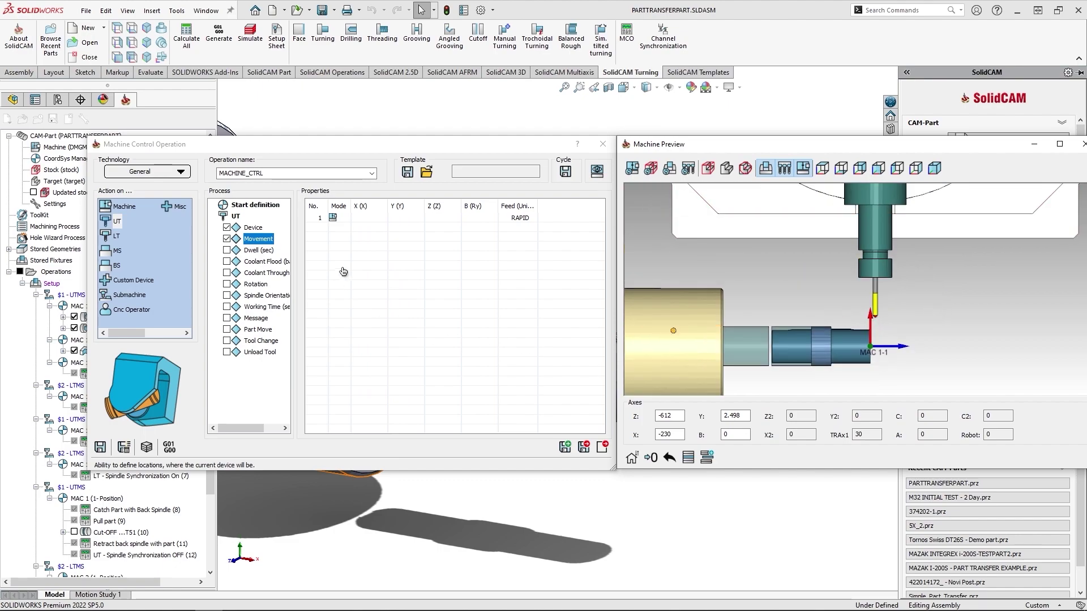
{"action": "left_click", "coordinate": [374, 218]}
{"action": "left_click", "coordinate": [384, 220]}
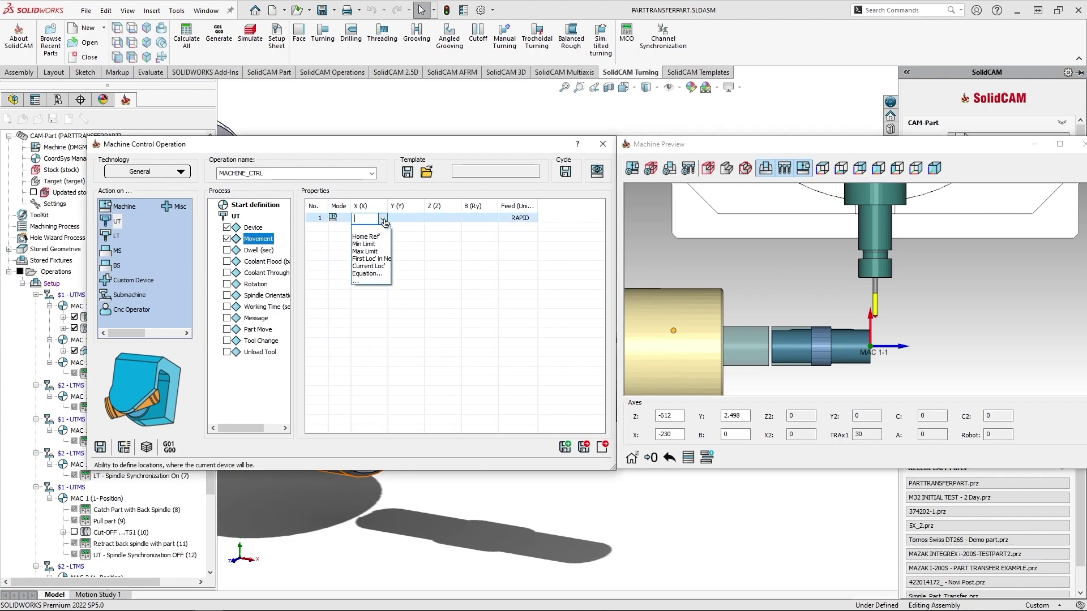
Set the movement's X to Current Loc' plus 10
{"action": "left_click", "coordinate": [373, 266]}
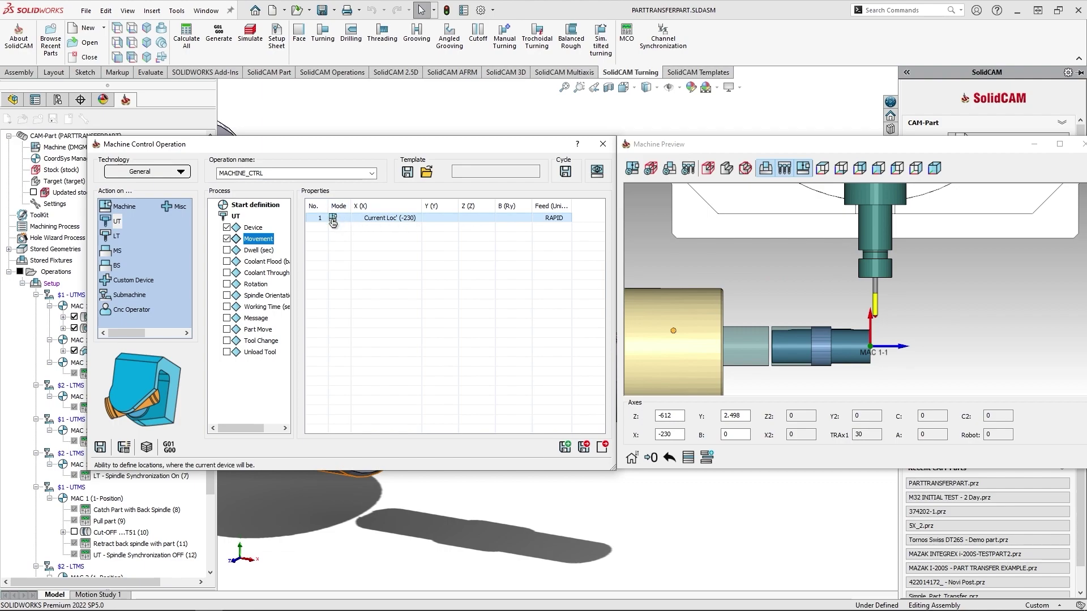
{"action": "left_click", "coordinate": [408, 223]}
{"action": "left_click", "coordinate": [395, 219]}
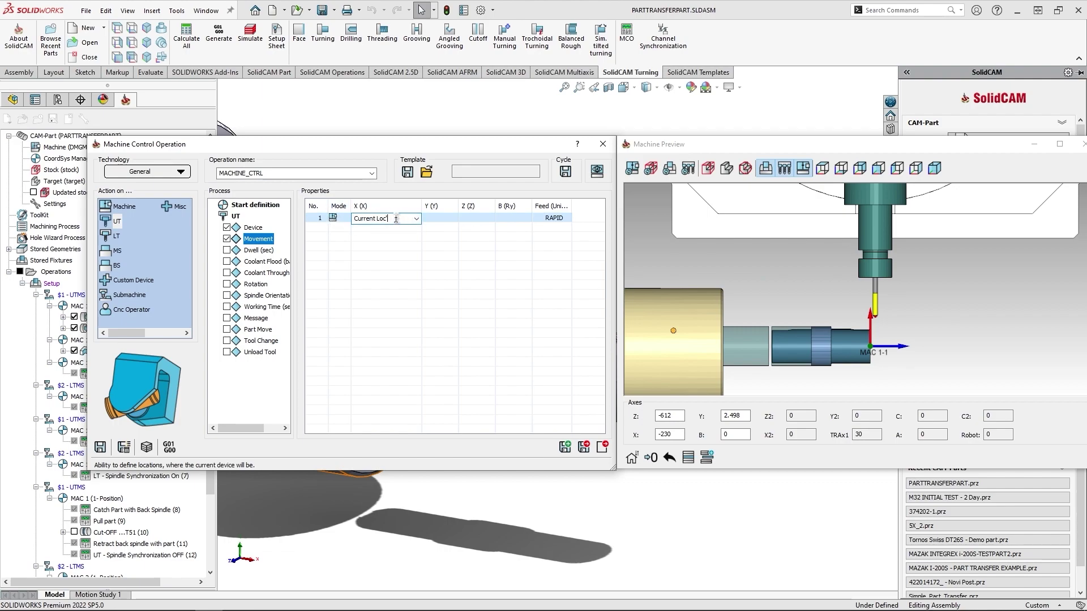
{"action": "type", "text": "+10"}
{"action": "key", "text": "Return"}
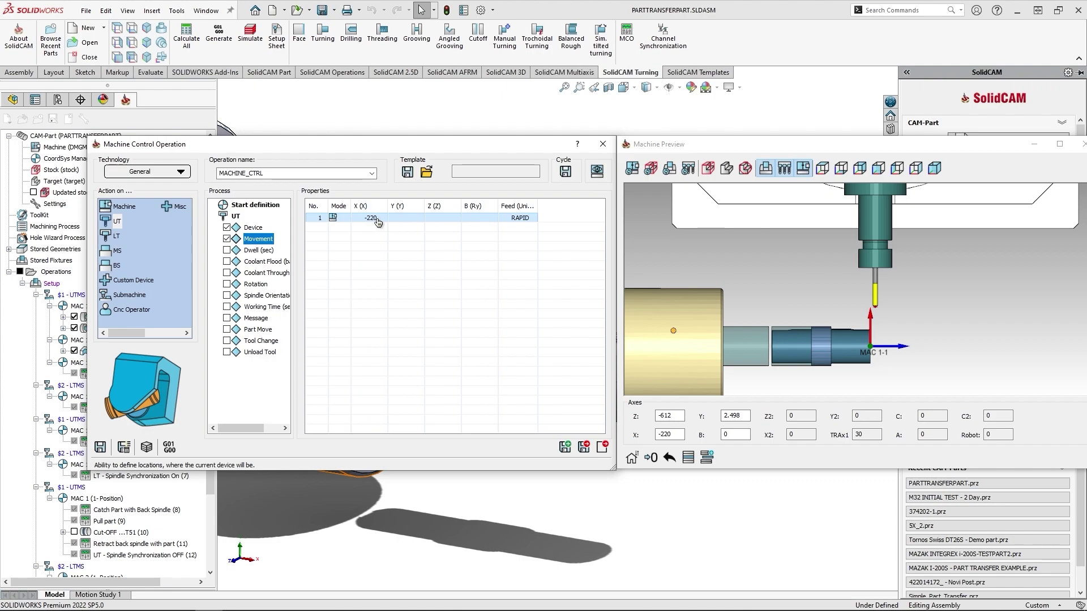
Adjust the X offset so X goes to -210 and then back to -230, then clear the X entry
{"action": "left_click", "coordinate": [381, 218]}
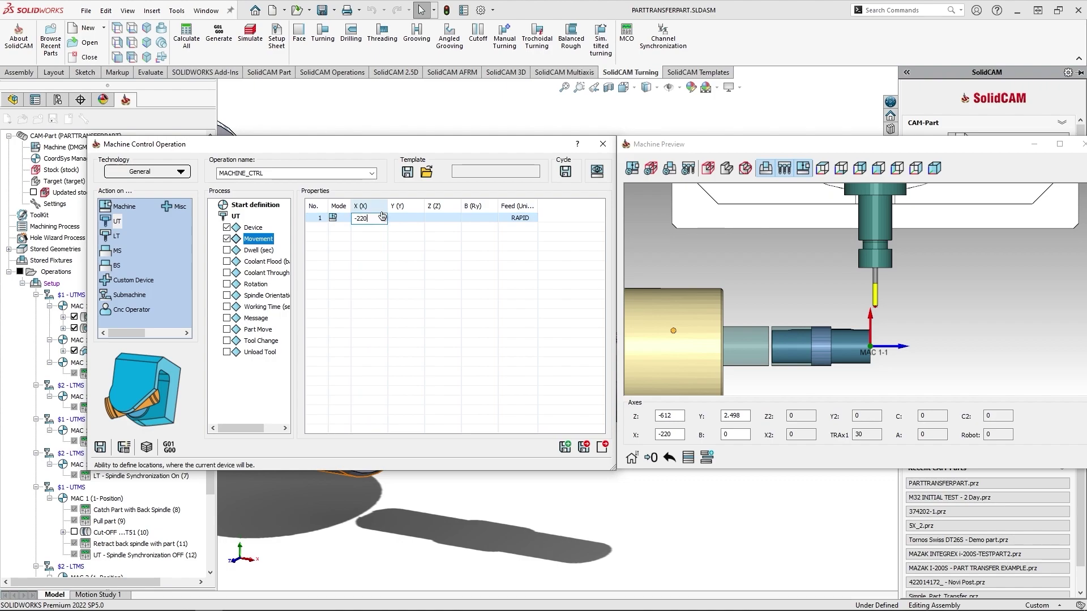
{"action": "type", "text": "+10"}
{"action": "key", "text": "Return"}
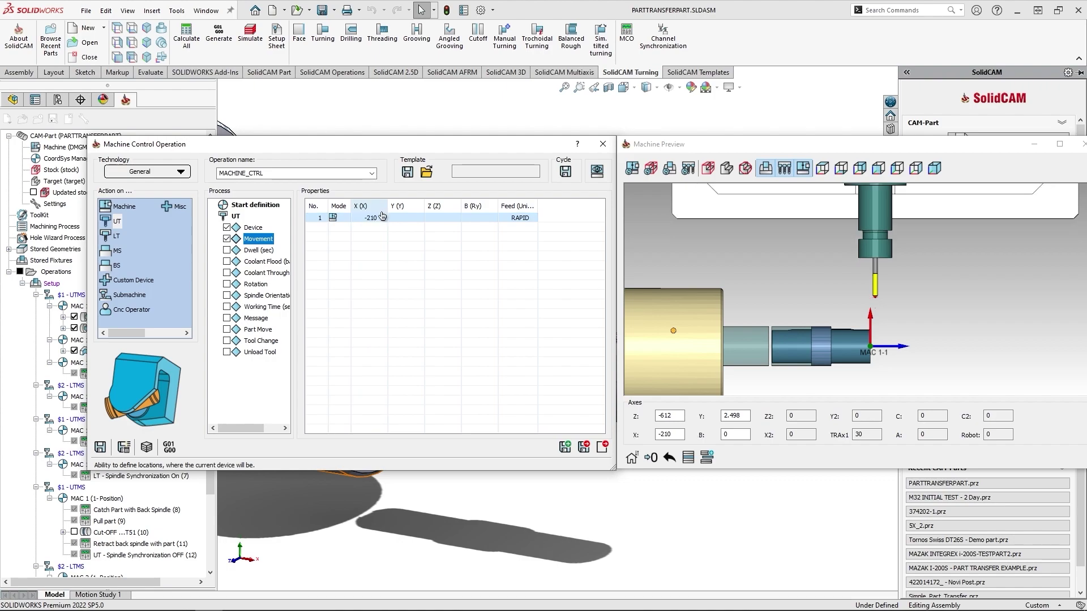
{"action": "left_click", "coordinate": [379, 220]}
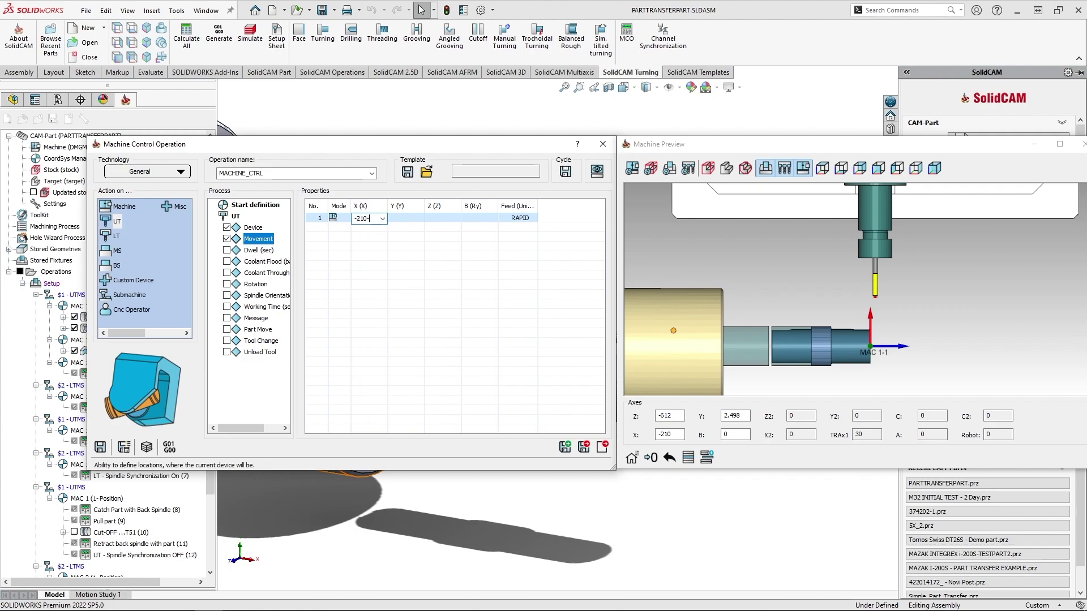
{"action": "key", "text": "Return"}
{"action": "left_click", "coordinate": [358, 264]}
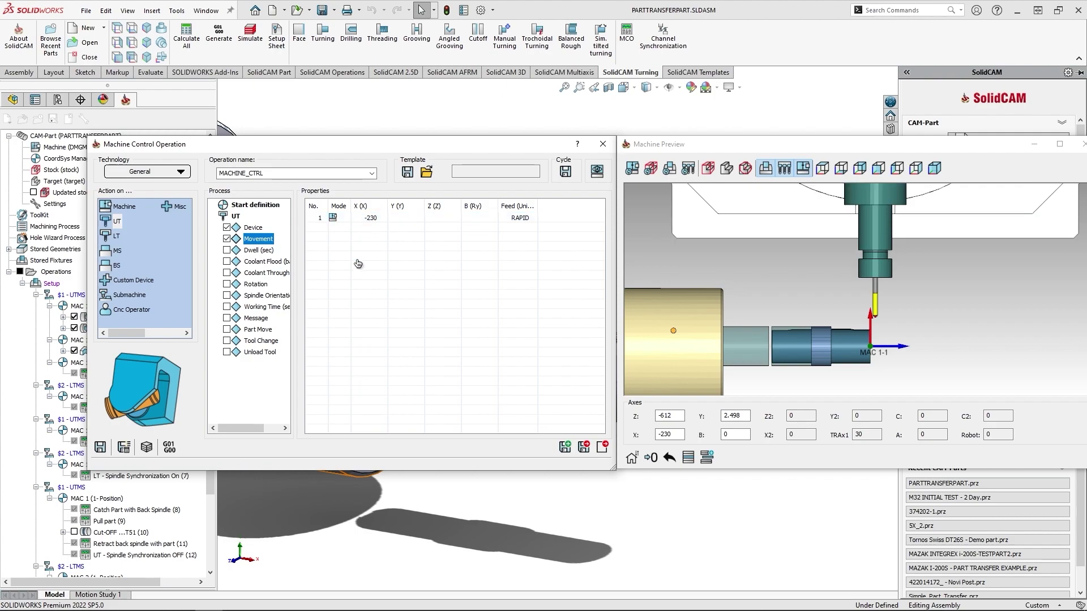
{"action": "left_click", "coordinate": [383, 231]}
{"action": "left_click", "coordinate": [381, 231]}
{"action": "left_click", "coordinate": [383, 220]}
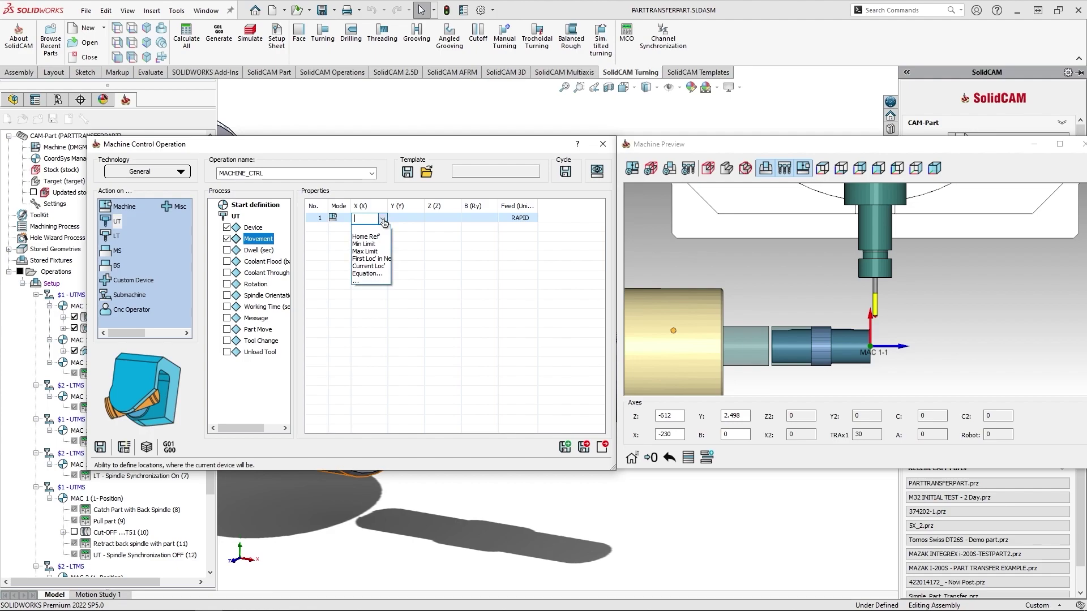
Define X by equation as Current Loc' plus 100
{"action": "left_click", "coordinate": [385, 276]}
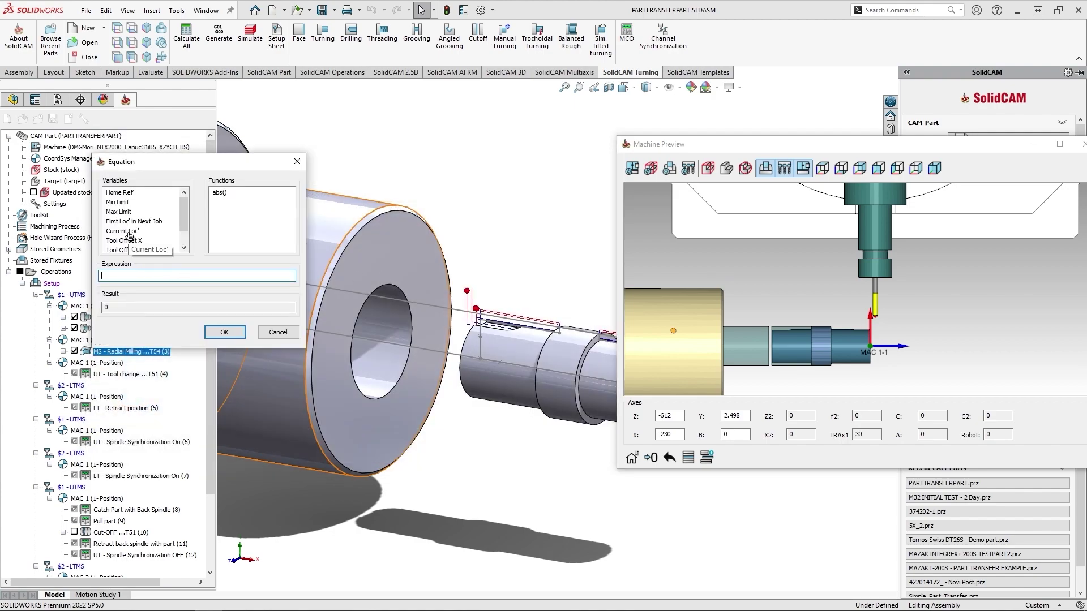
{"action": "double_click", "coordinate": [122, 232]}
{"action": "type", "text": "+1"}
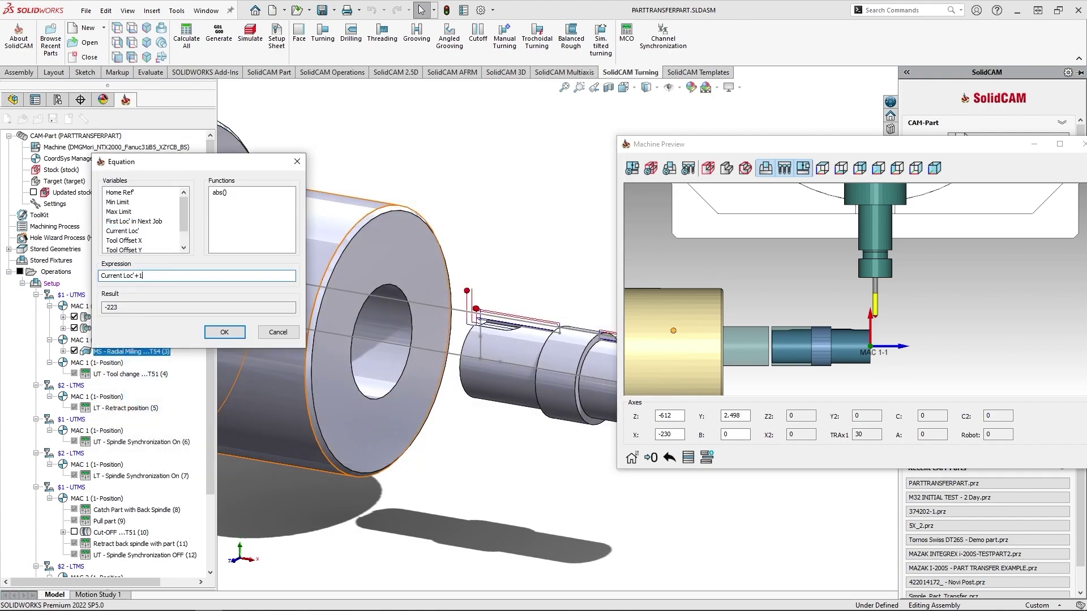
{"action": "type", "text": "0"}
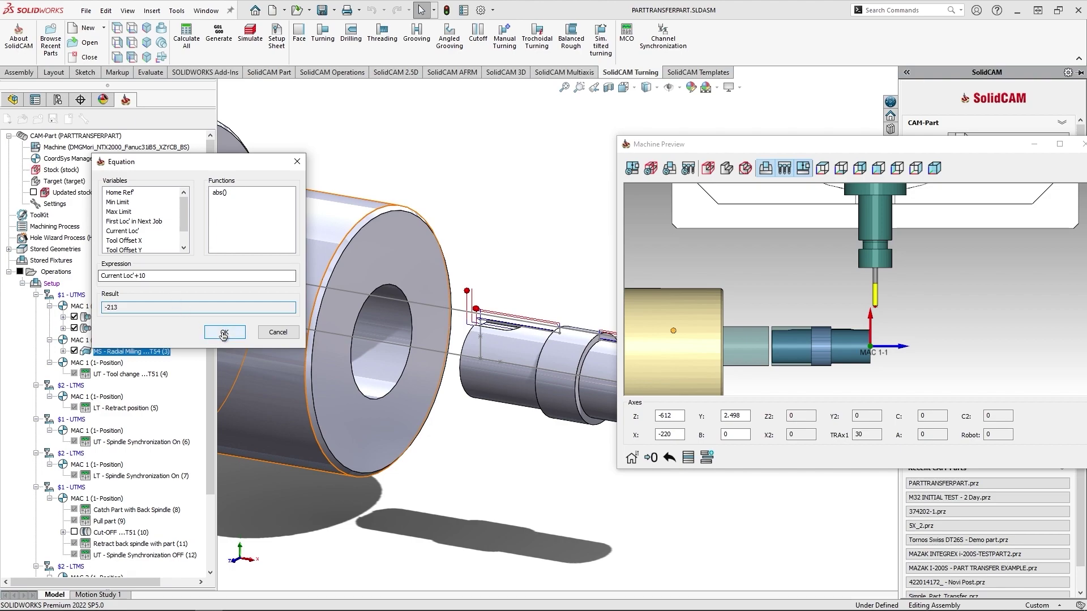
{"action": "left_click", "coordinate": [224, 333]}
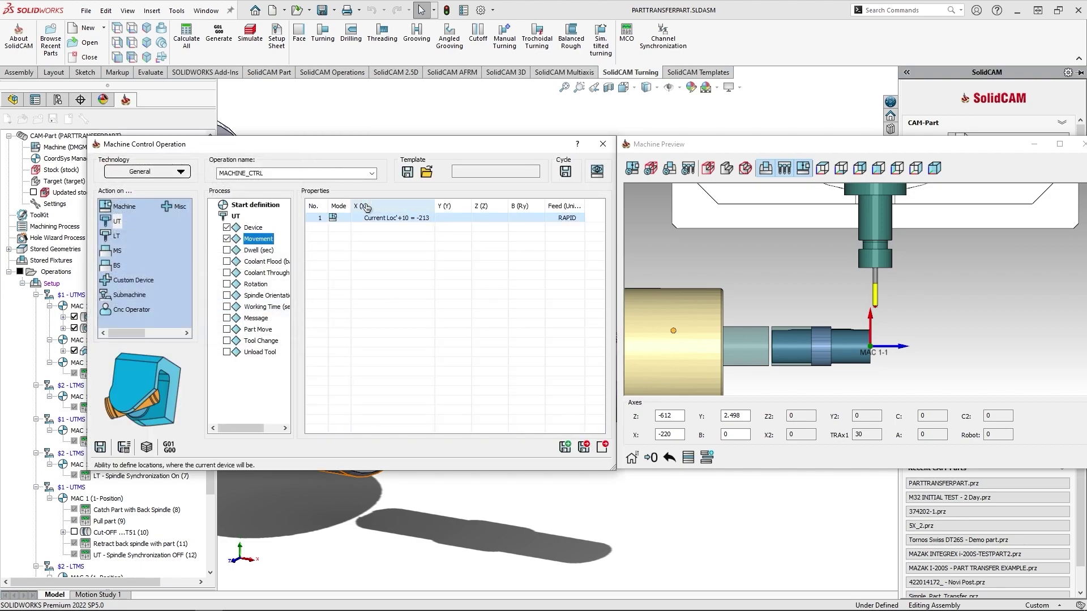
{"action": "left_click", "coordinate": [403, 219]}
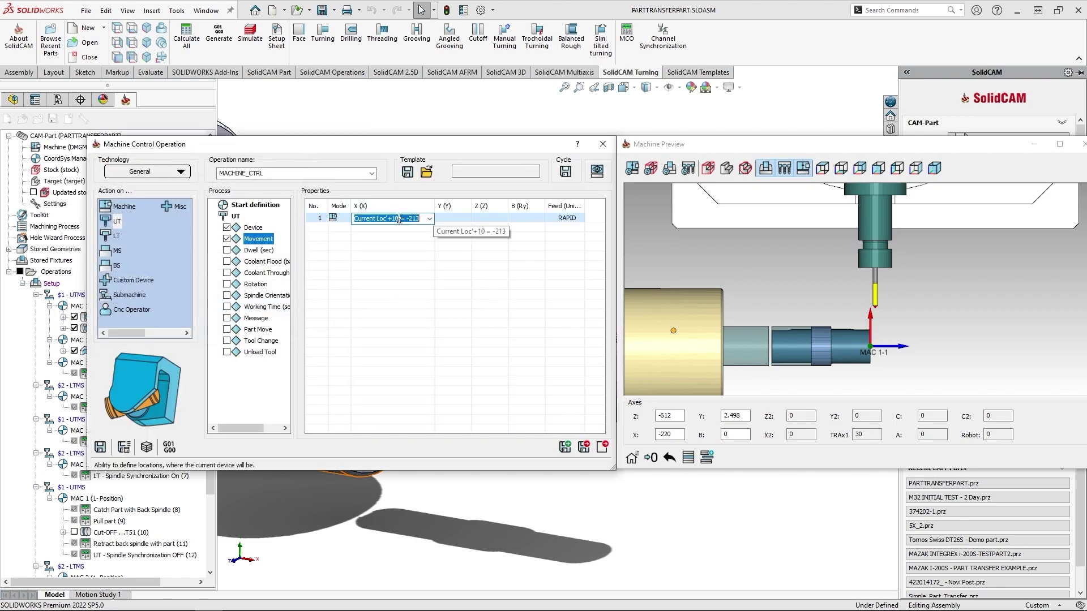
{"action": "left_click", "coordinate": [399, 219]}
{"action": "type", "text": "0"}
{"action": "key", "text": "Return"}
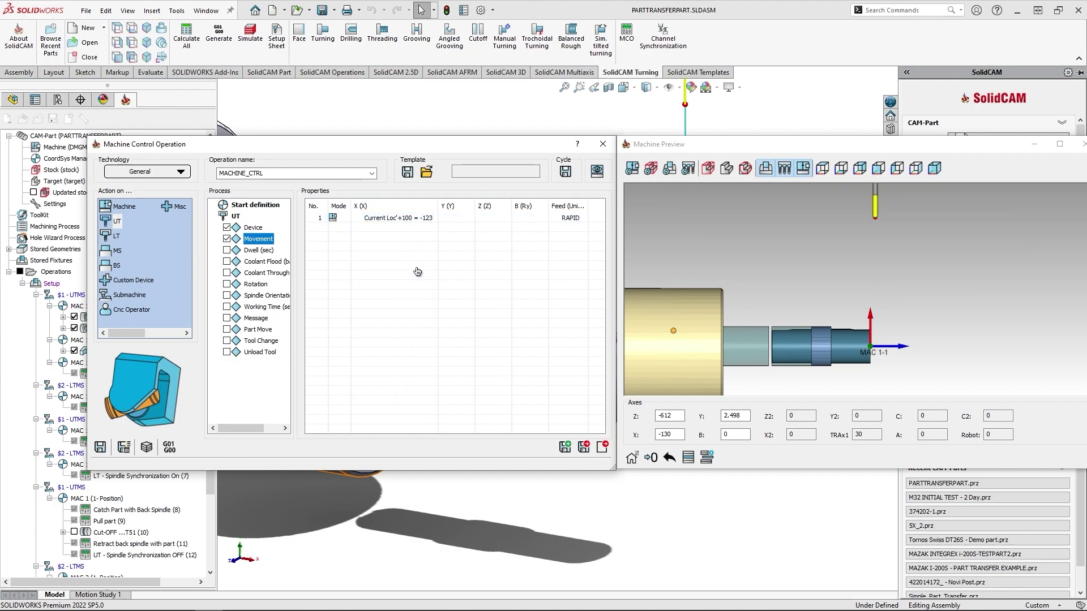
Delete the leftover '= -123' so X is Current Loc'+100, evaluating to -130
{"action": "double_click", "coordinate": [404, 220]}
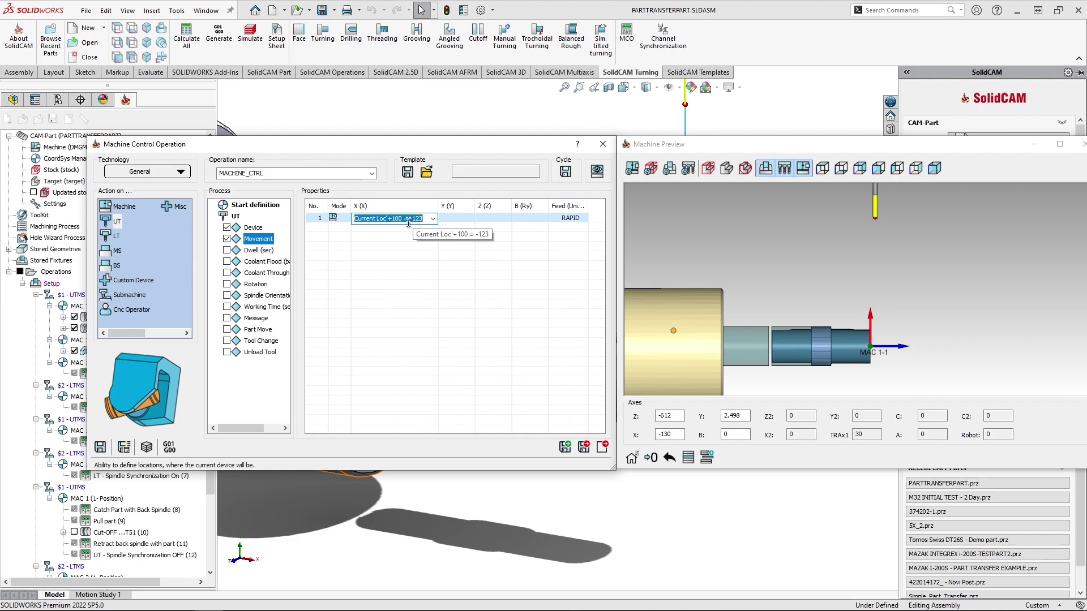
{"action": "left_click_drag", "start_coordinate": [404, 220], "coordinate": [441, 220]}
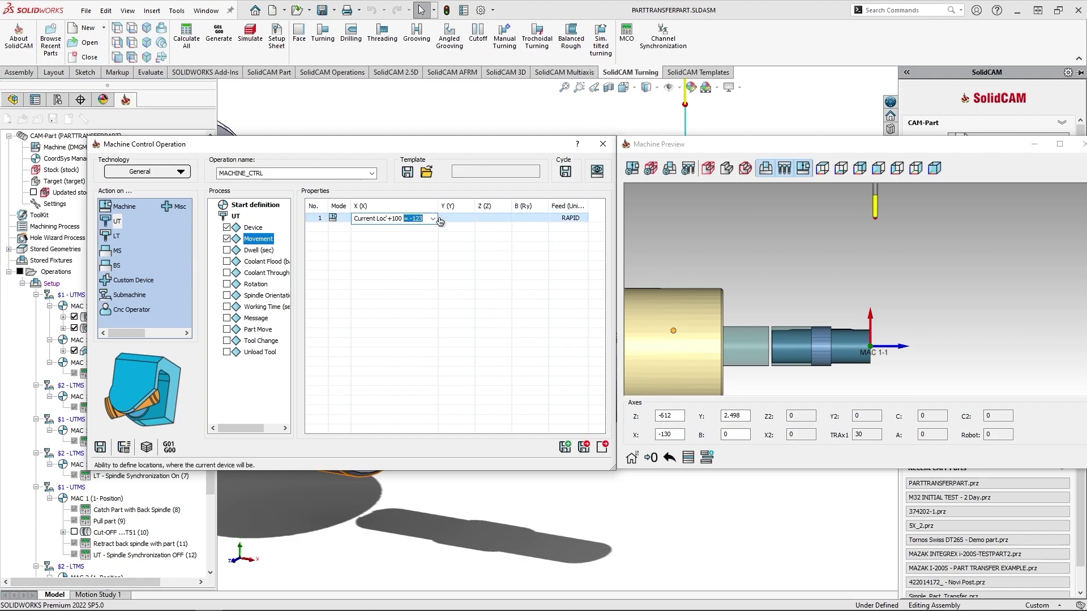
{"action": "key", "text": "BackSpace"}
{"action": "key", "text": "Return"}
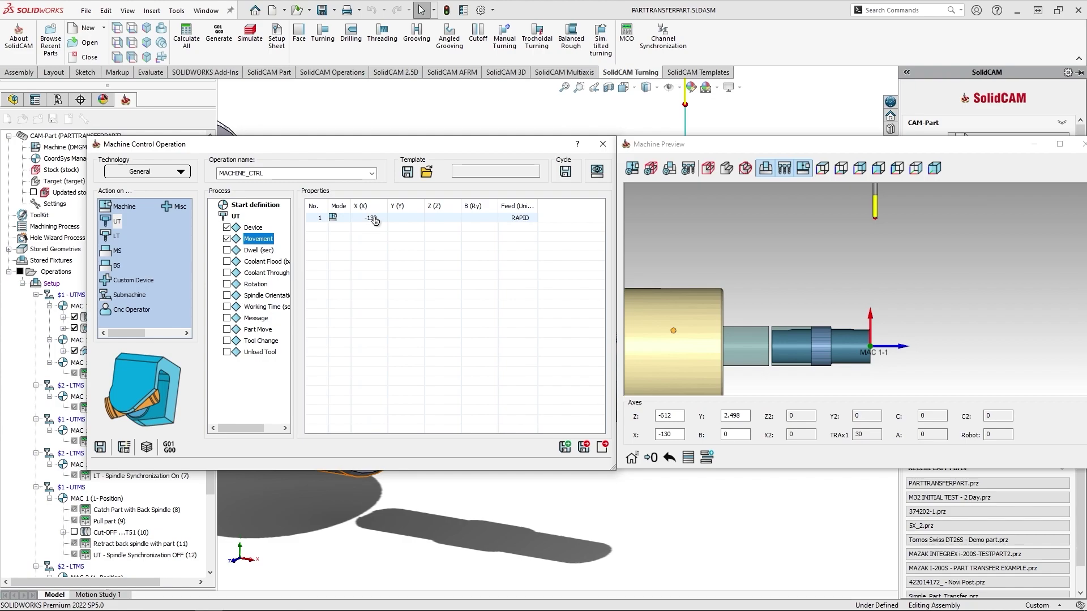
Make the X column a function halving User Input, so the -130 movement goes to -65
{"action": "right_click", "coordinate": [378, 211]}
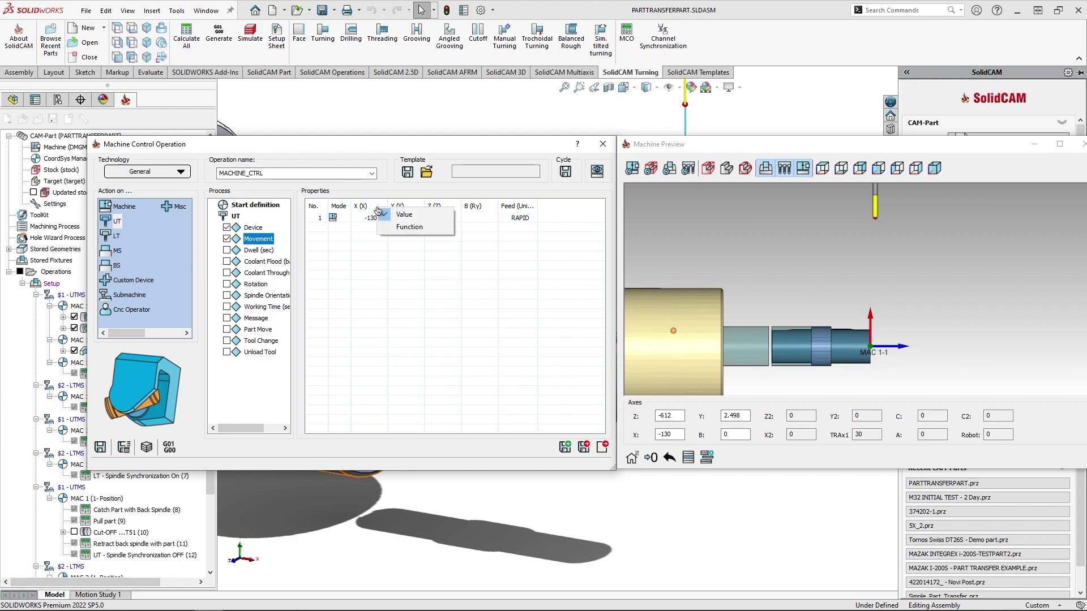
{"action": "left_click", "coordinate": [433, 227]}
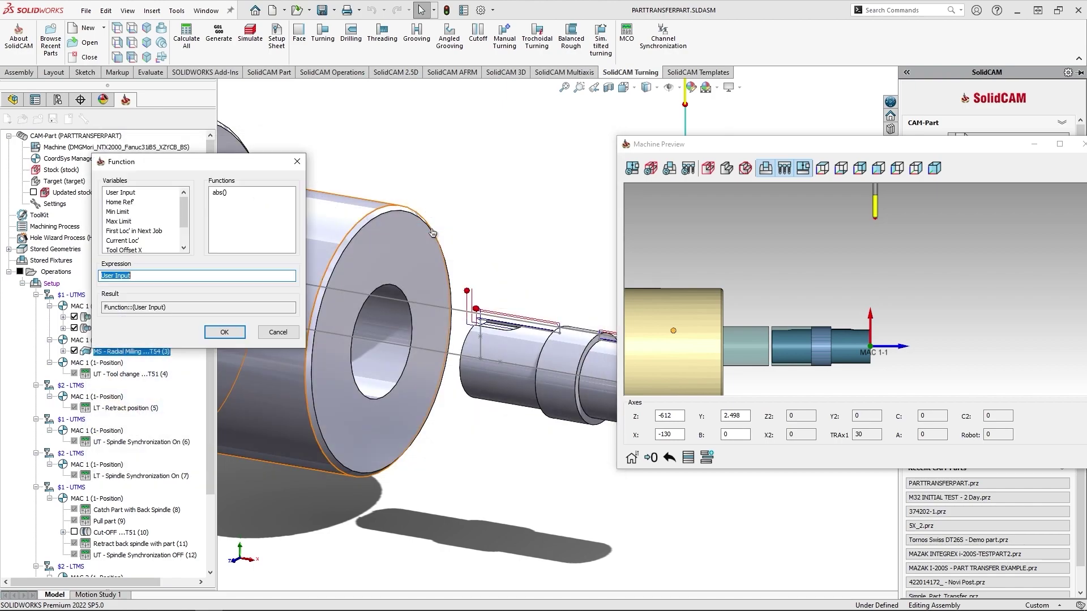
{"action": "left_click_drag", "start_coordinate": [225, 168], "coordinate": [423, 197]}
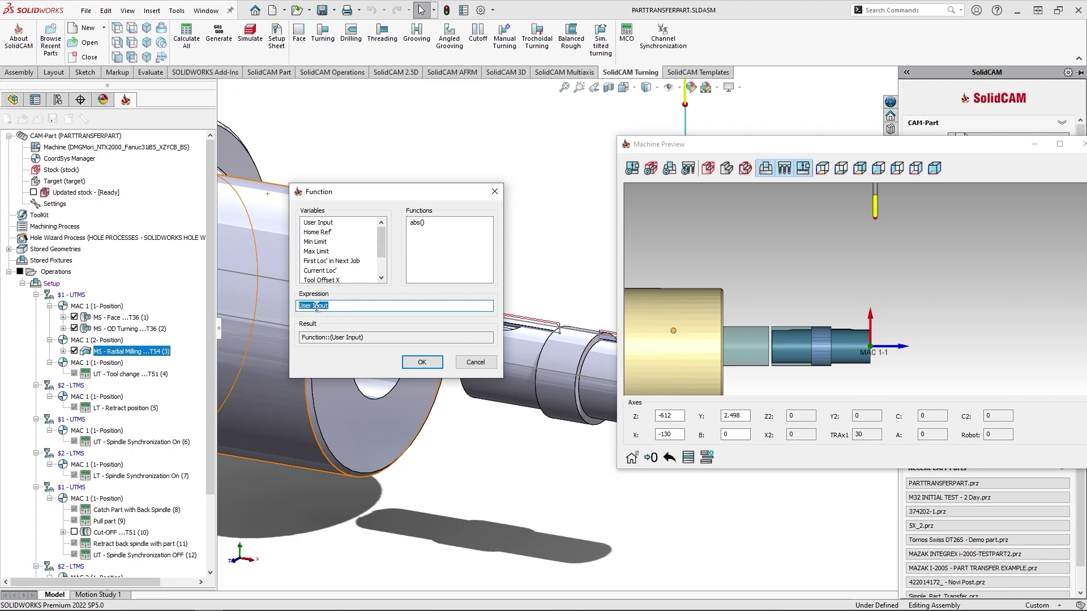
{"action": "left_click_drag", "start_coordinate": [338, 306], "coordinate": [289, 307]}
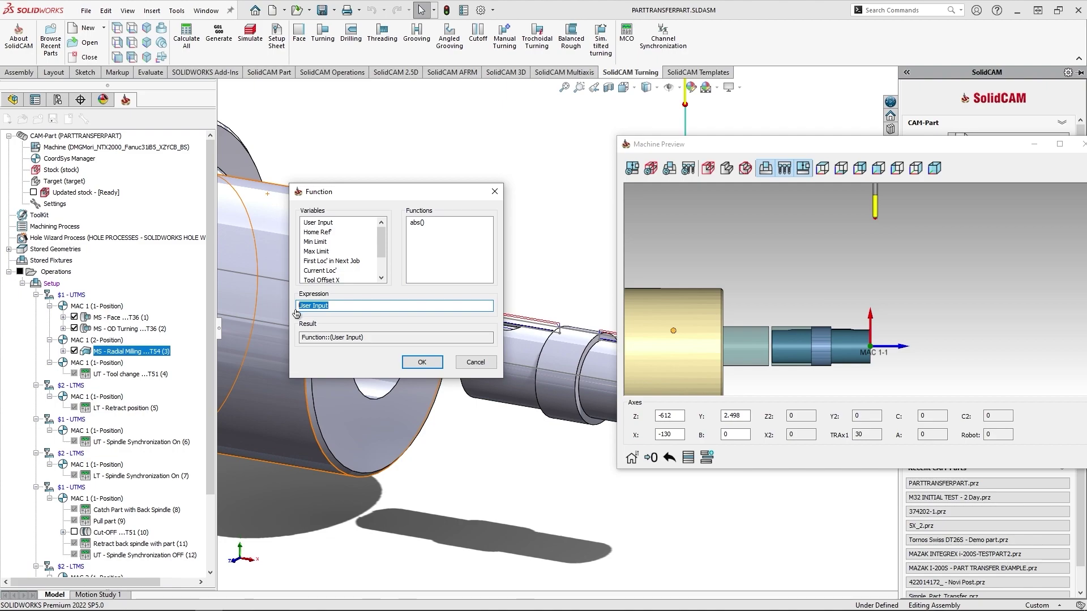
{"action": "left_click", "coordinate": [370, 306]}
{"action": "type", "text": "/2"}
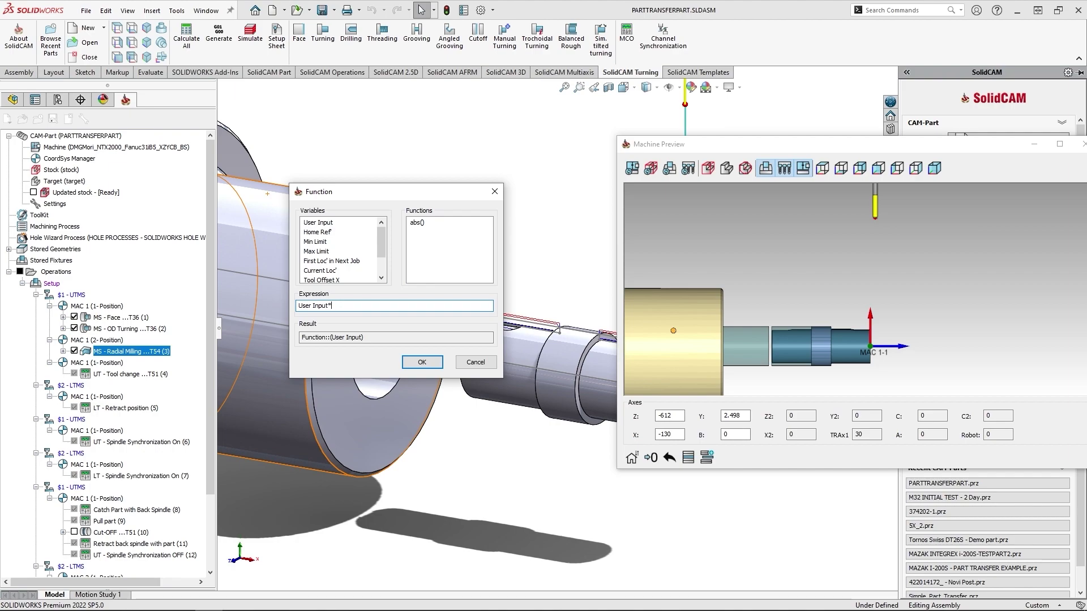
{"action": "key", "text": "Tab"}
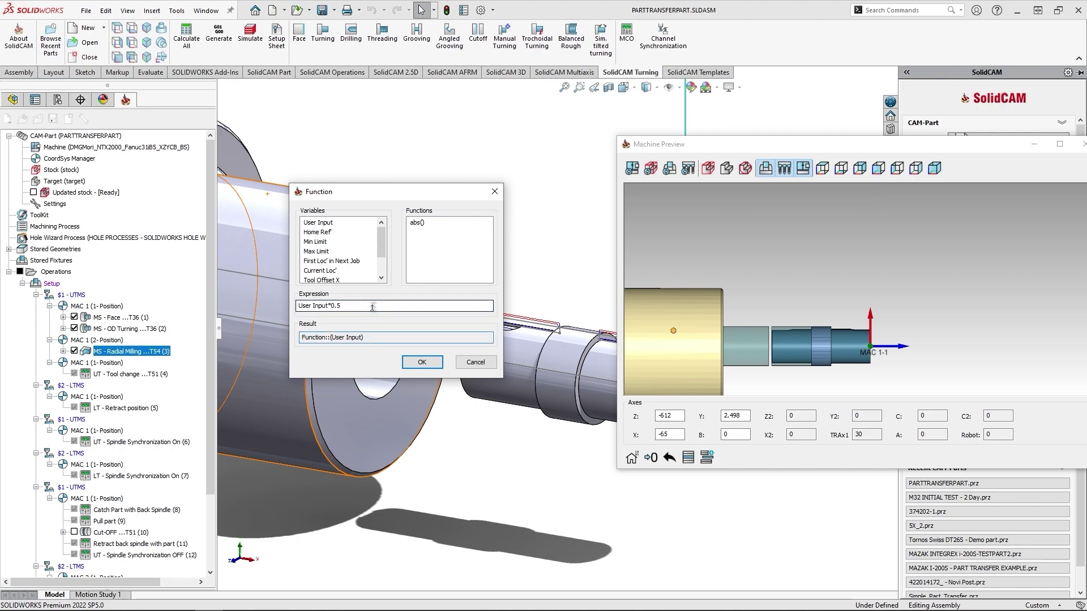
{"action": "left_click", "coordinate": [422, 362]}
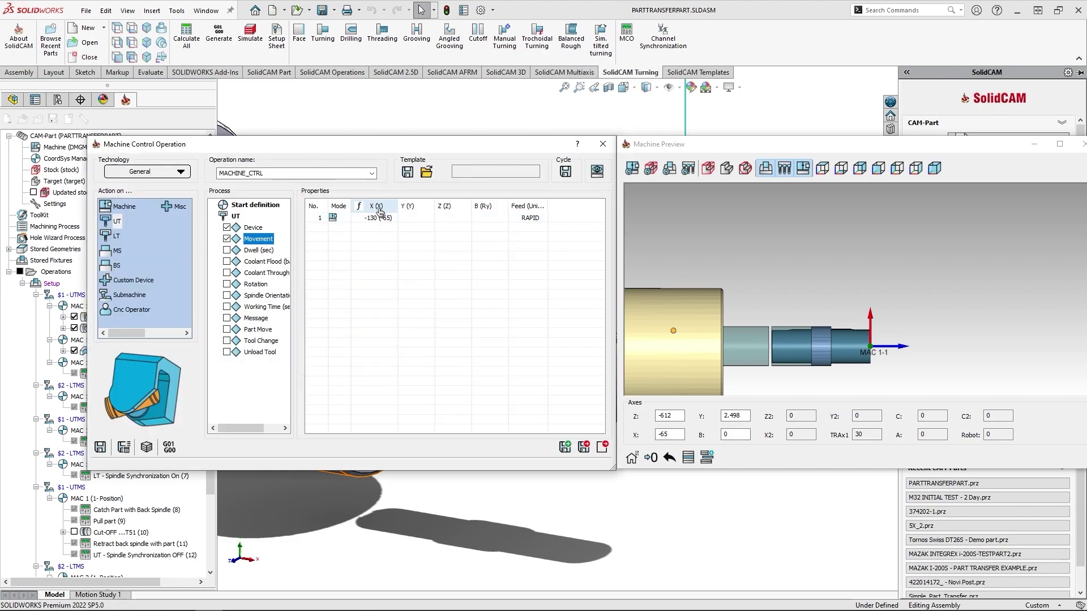
Test X values 50 and 100 (moving to 25 and 50), then exit the operation without saving
{"action": "left_click", "coordinate": [333, 221]}
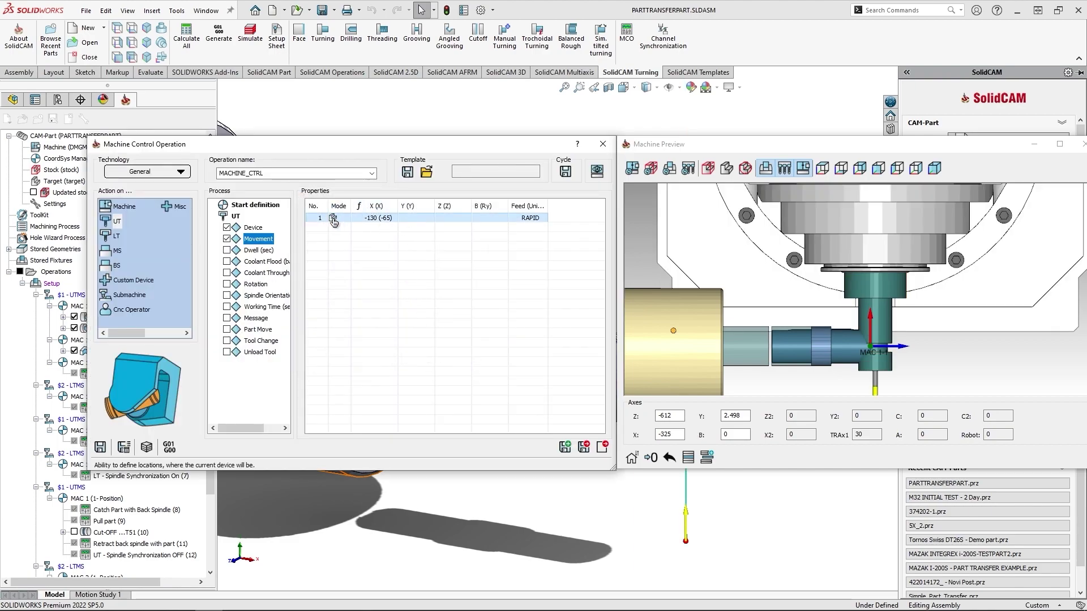
{"action": "left_click", "coordinate": [373, 218]}
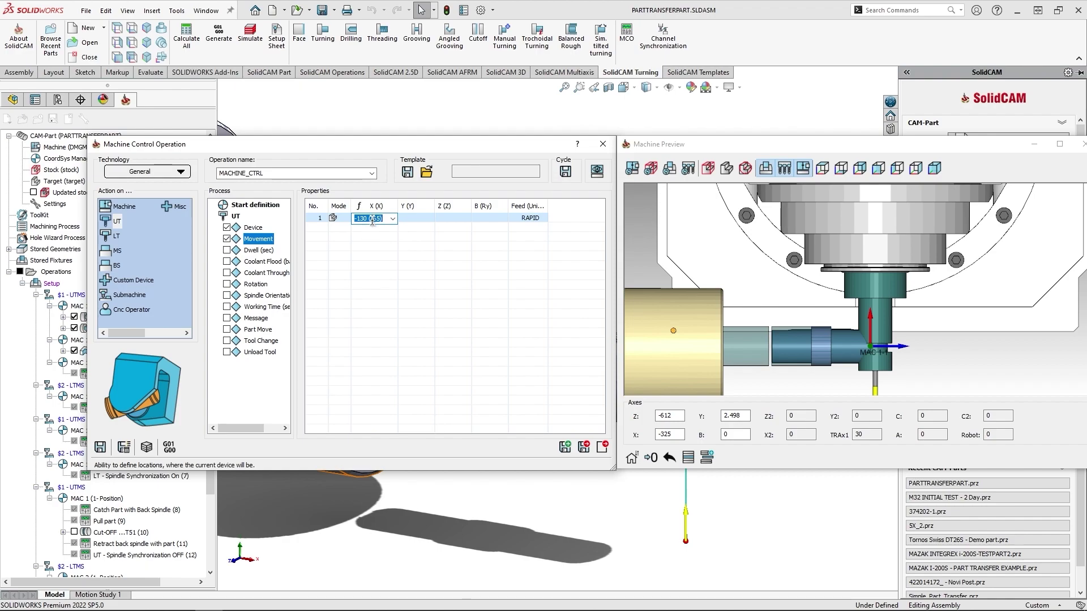
{"action": "type", "text": "50"}
{"action": "key", "text": "Return"}
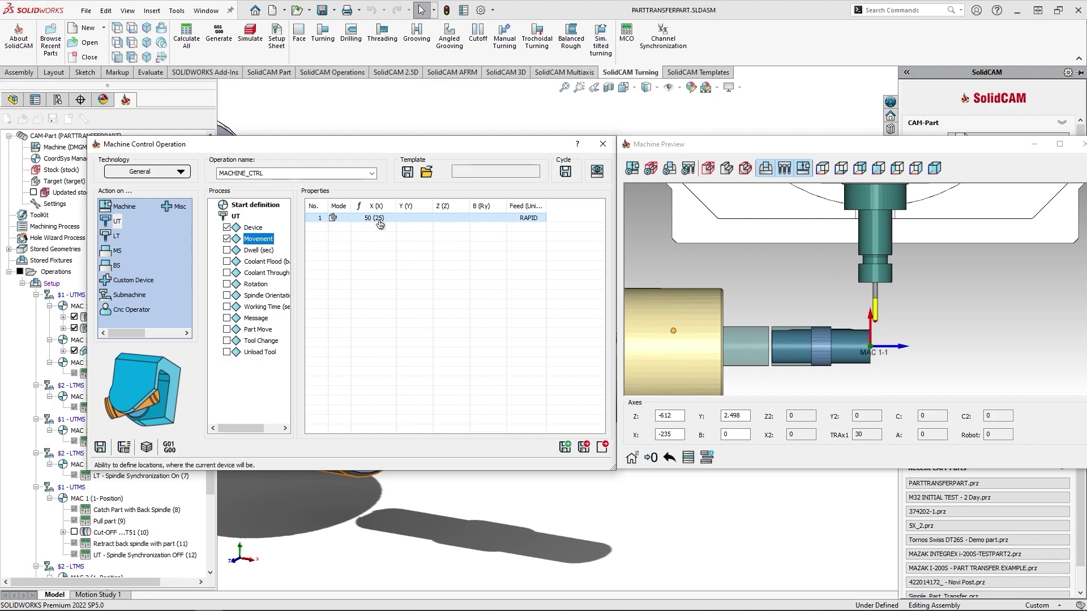
{"action": "left_click", "coordinate": [371, 222]}
{"action": "type", "text": "100"}
{"action": "left_click", "coordinate": [362, 245]}
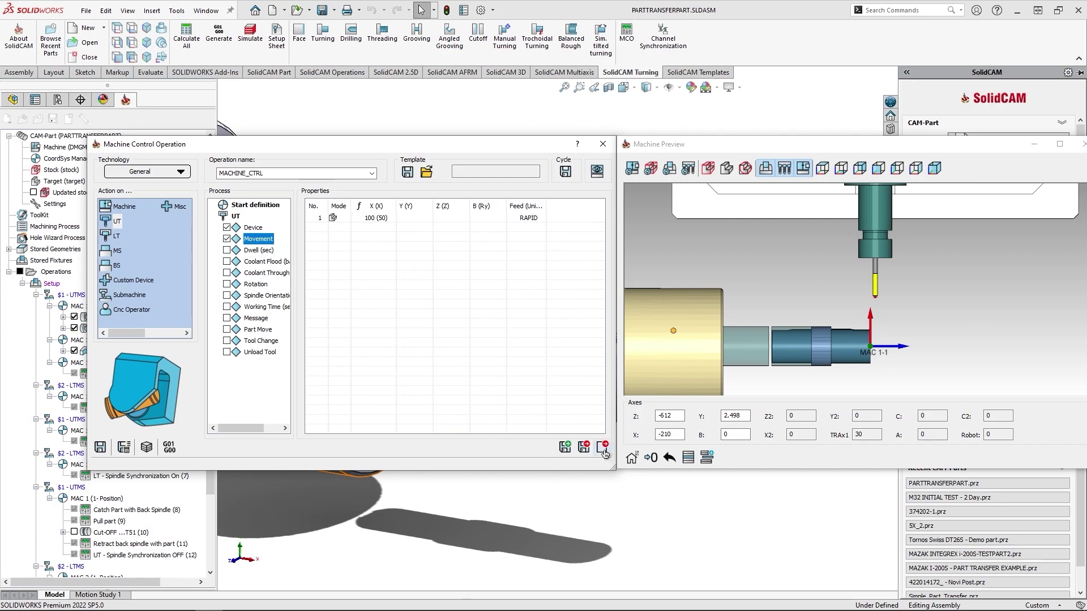
{"action": "left_click", "coordinate": [601, 447]}
{"action": "left_click", "coordinate": [341, 264]}
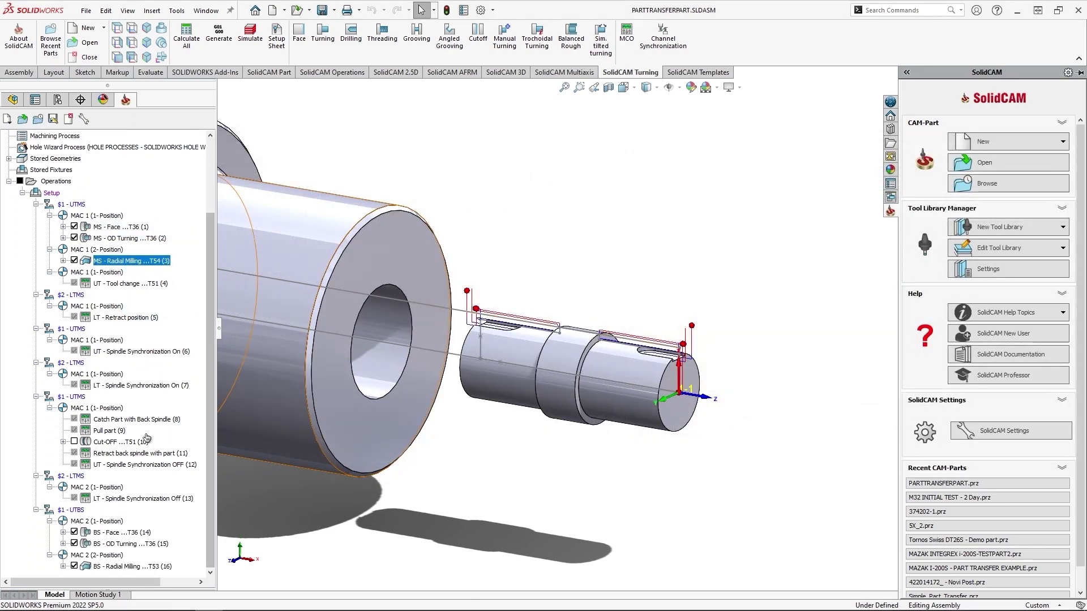
Open the Pull part (9) parameters and zoom the machine preview onto the part and spindles
{"action": "double_click", "coordinate": [105, 431]}
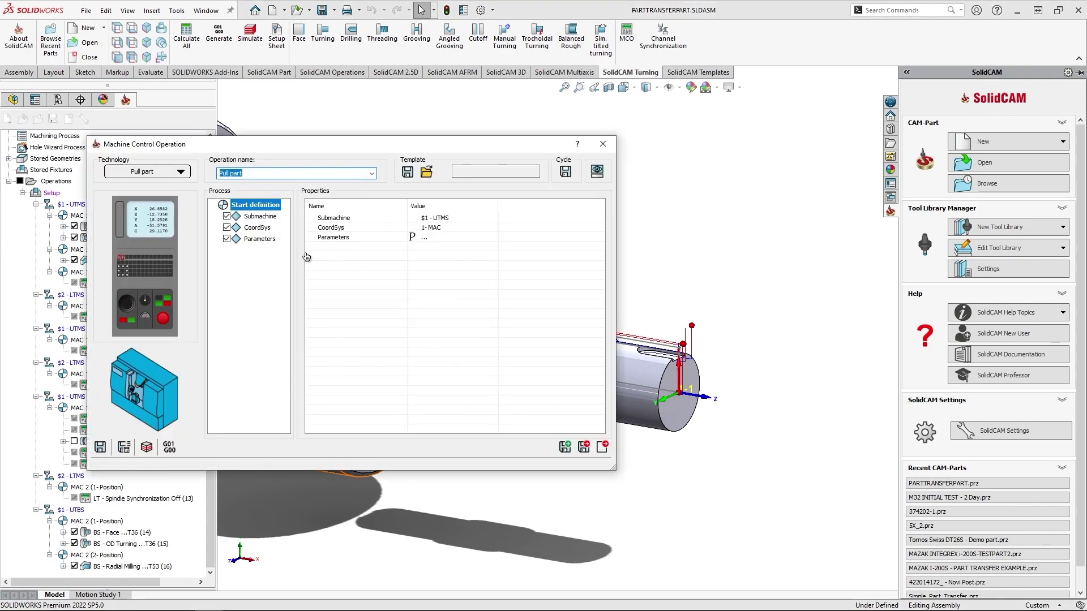
{"action": "left_click", "coordinate": [258, 239]}
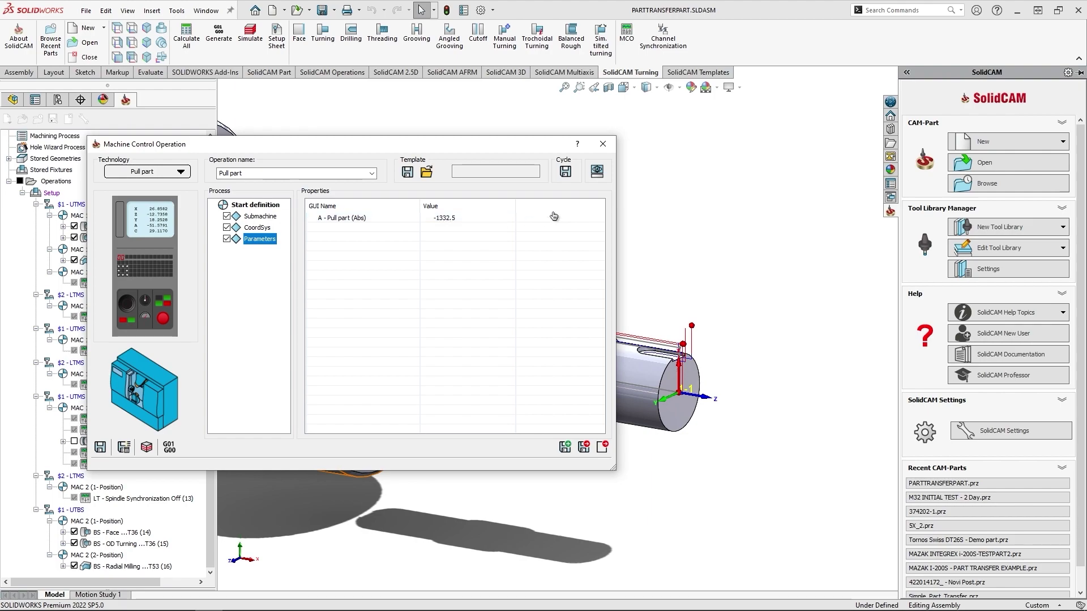
{"action": "left_click", "coordinate": [597, 173]}
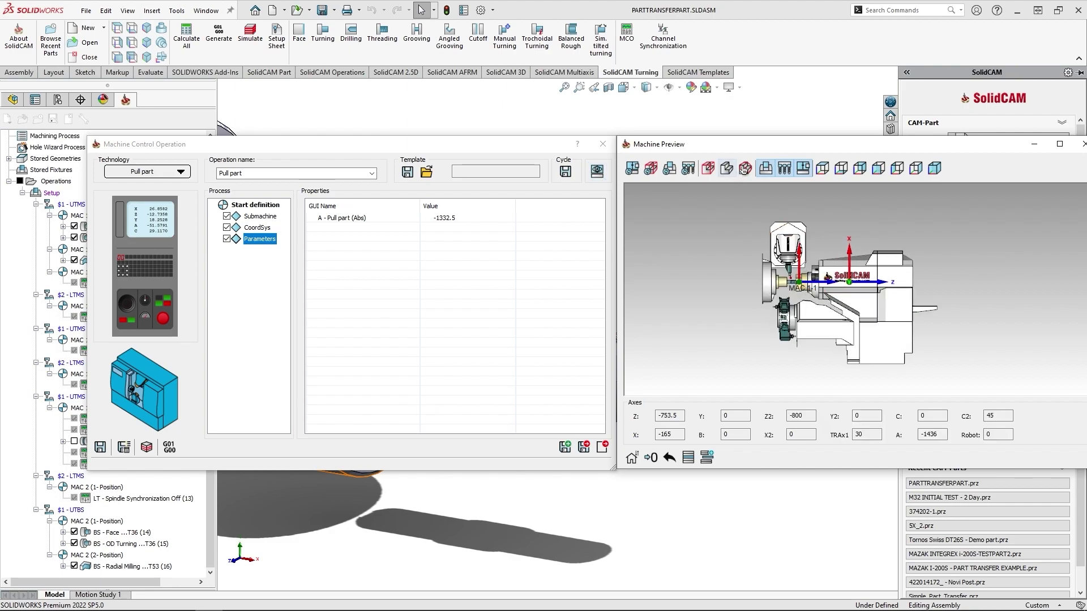
{"action": "scroll", "coordinate": [795, 248], "scroll_direction": "up", "scroll_amount": 5}
{"action": "middle_click_drag", "start_coordinate": [818, 239], "coordinate": [784, 269]}
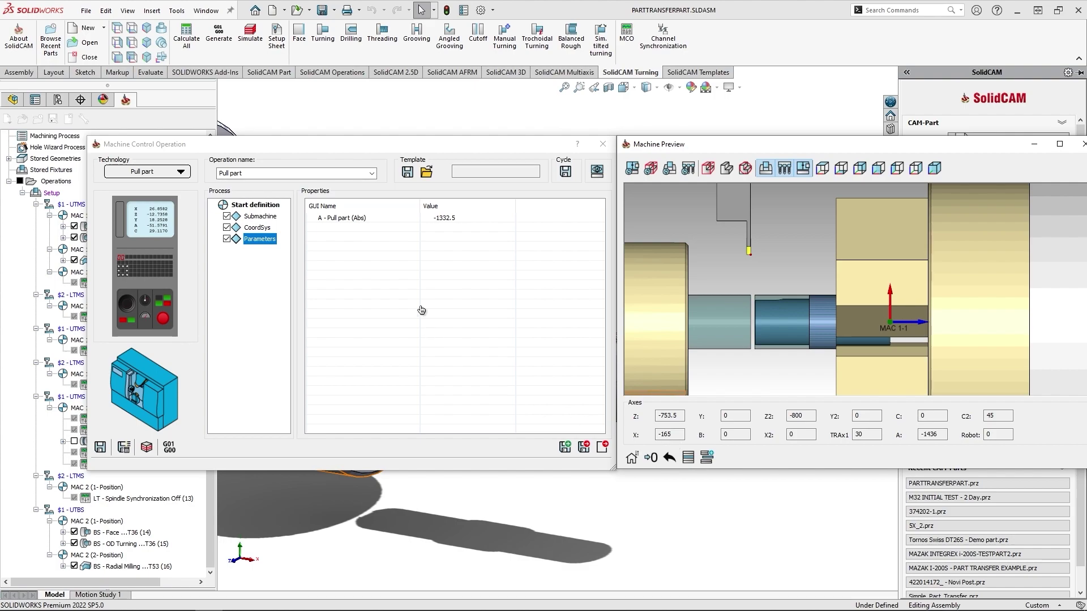
Set the Pull part value to Current Loc'+103.5, placing A at -1332.5
{"action": "left_click", "coordinate": [497, 219]}
{"action": "left_click", "coordinate": [509, 221]}
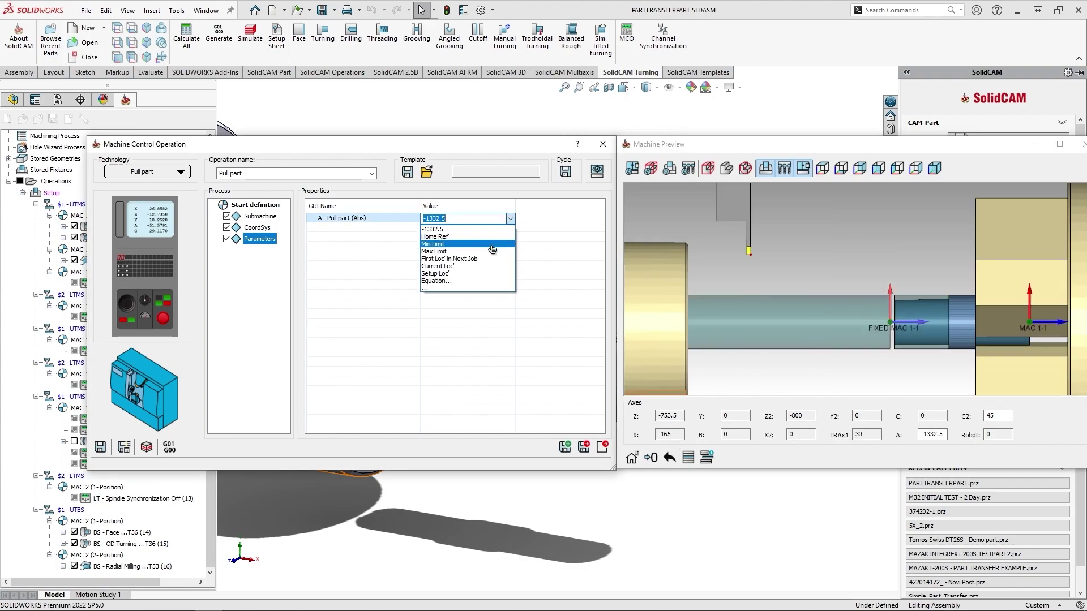
{"action": "left_click", "coordinate": [473, 270]}
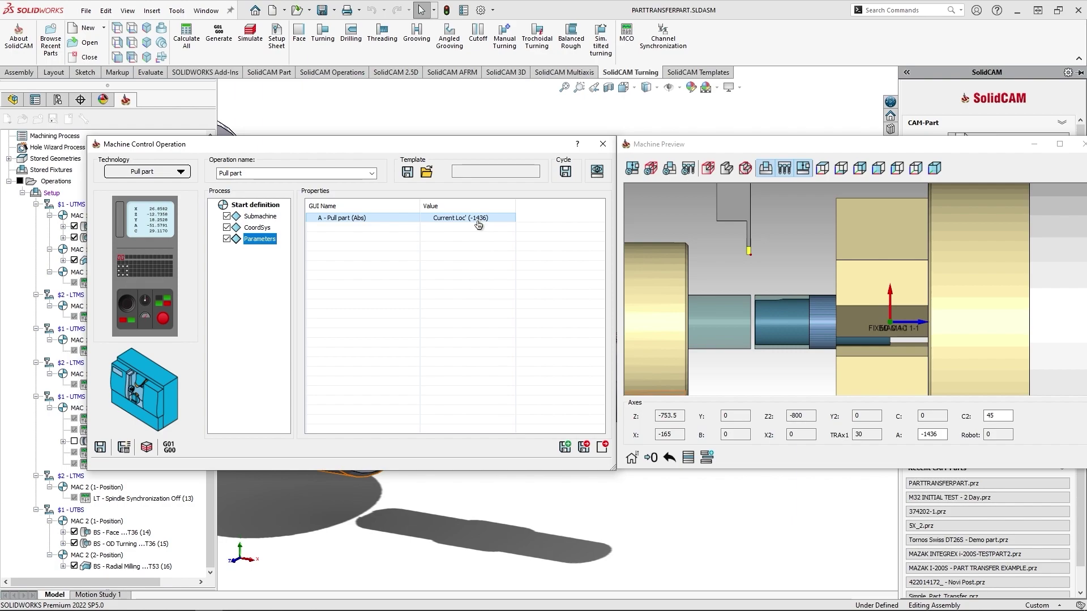
{"action": "left_click", "coordinate": [692, 269]}
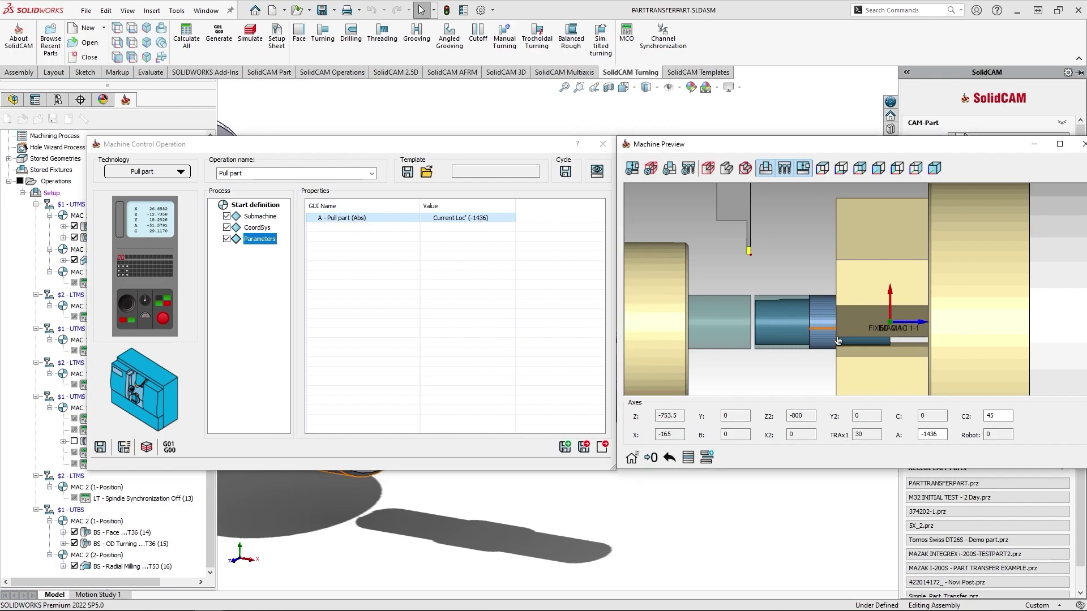
{"action": "left_click", "coordinate": [496, 224]}
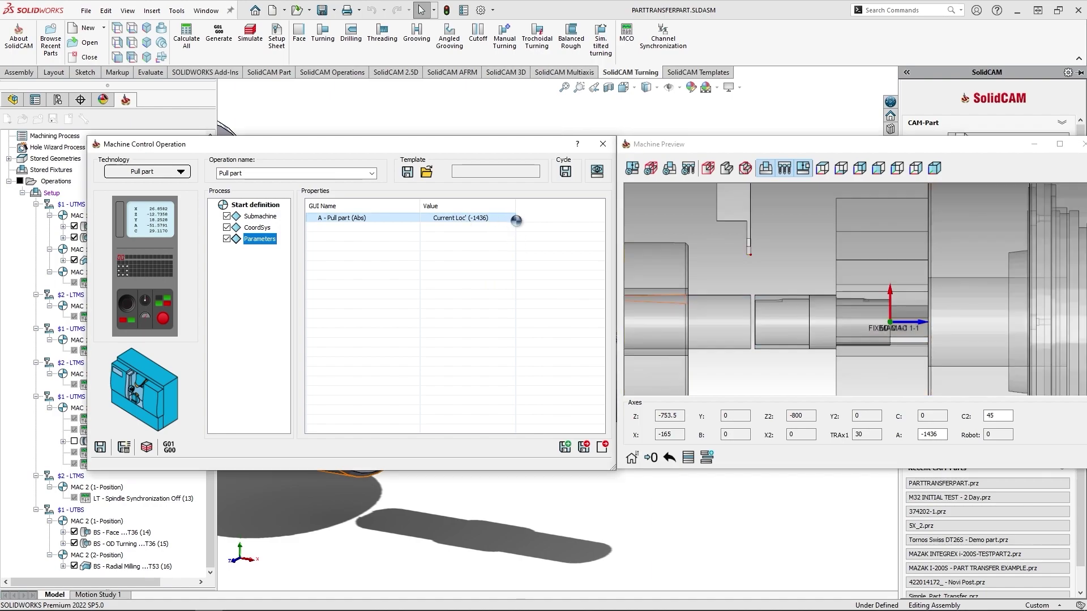
{"action": "left_click", "coordinate": [510, 218]}
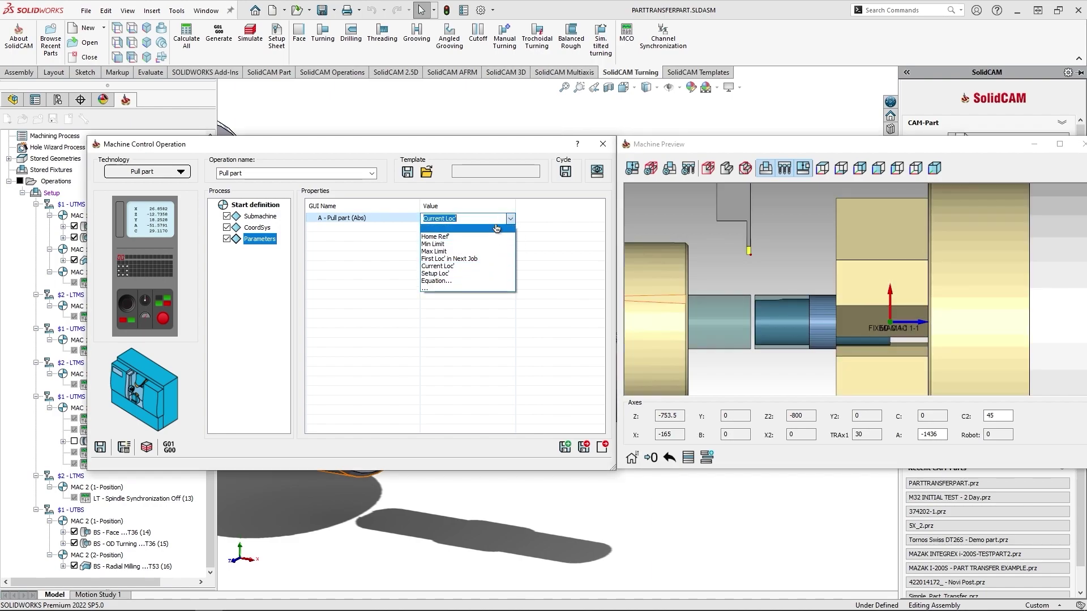
{"action": "left_click", "coordinate": [464, 266]}
{"action": "left_click", "coordinate": [497, 225]}
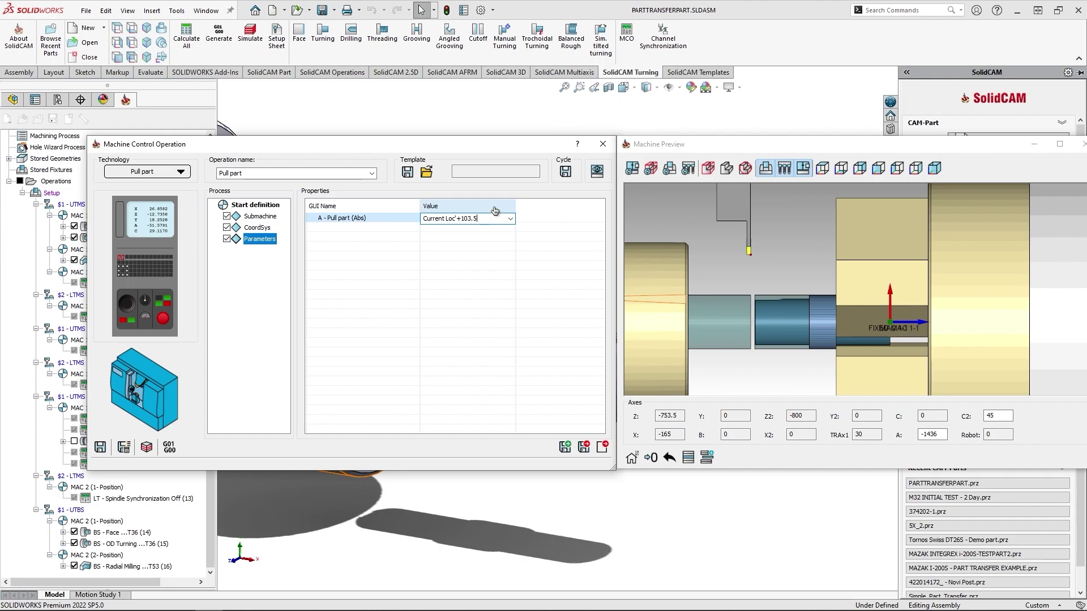
{"action": "key", "text": "Return"}
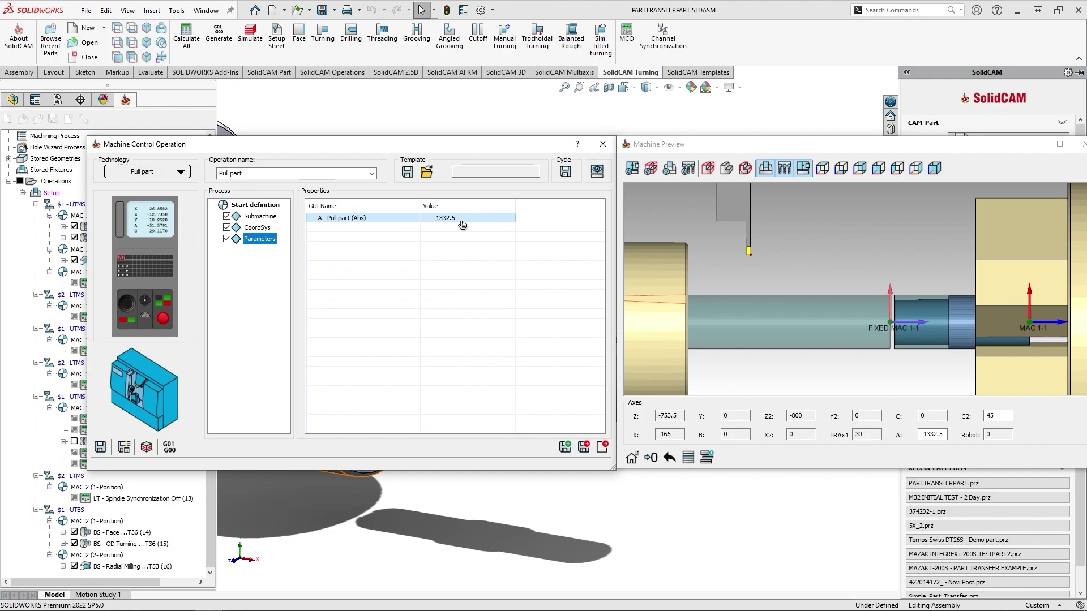
Switch Technology to General and show the Part Move settings of the BS - Pull step
{"action": "left_click", "coordinate": [180, 172]}
{"action": "left_click", "coordinate": [133, 508]}
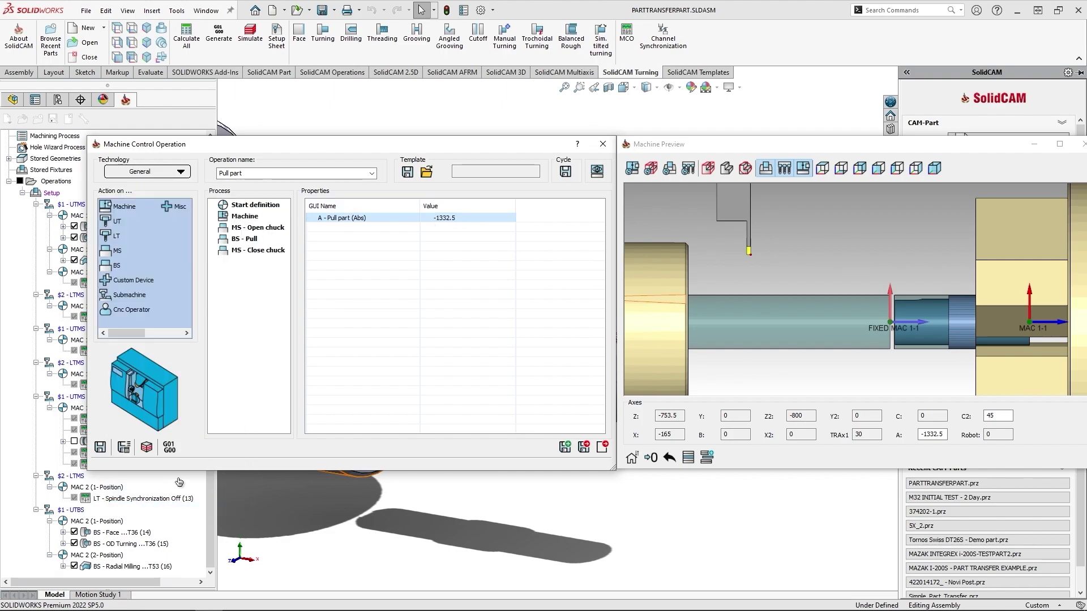
{"action": "left_click", "coordinate": [250, 241]}
{"action": "double_click", "coordinate": [249, 240]}
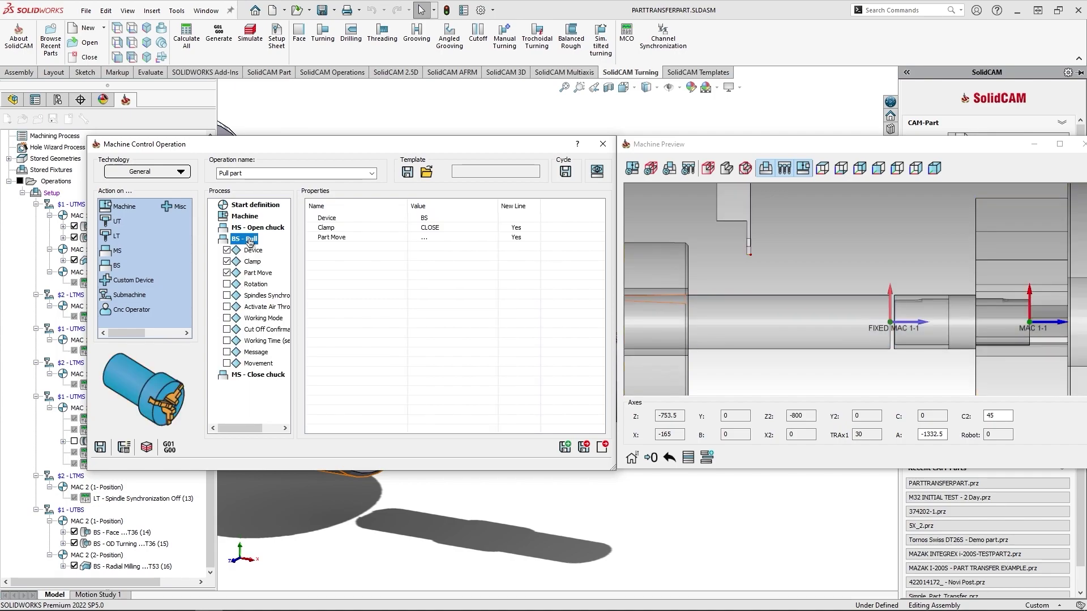
{"action": "left_click", "coordinate": [251, 275]}
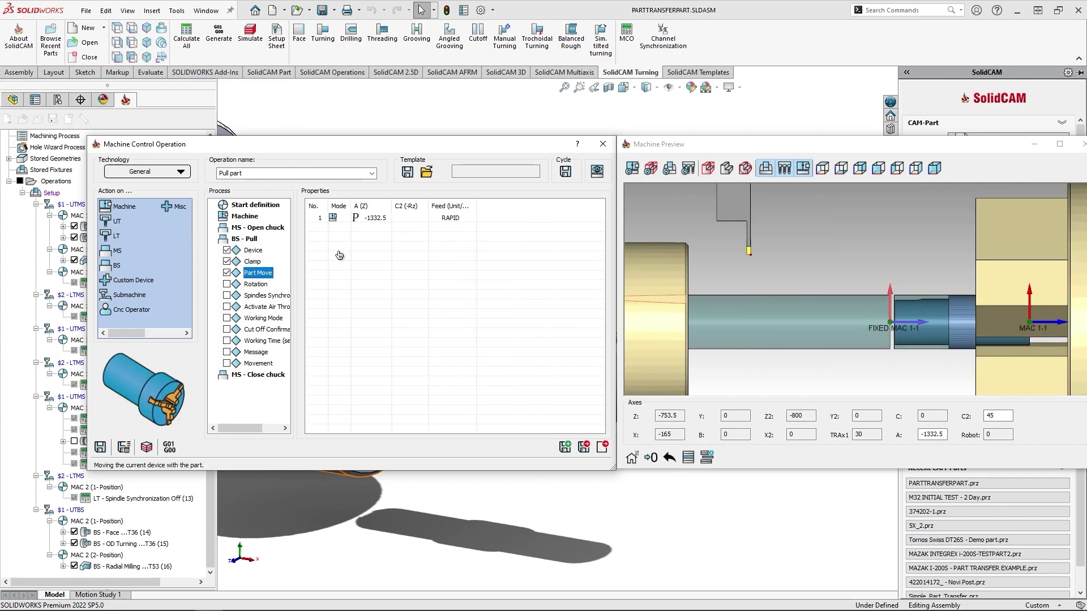
Make the A (Z) column a function with the expression Current Loc'+User Input
{"action": "double_click", "coordinate": [377, 220]}
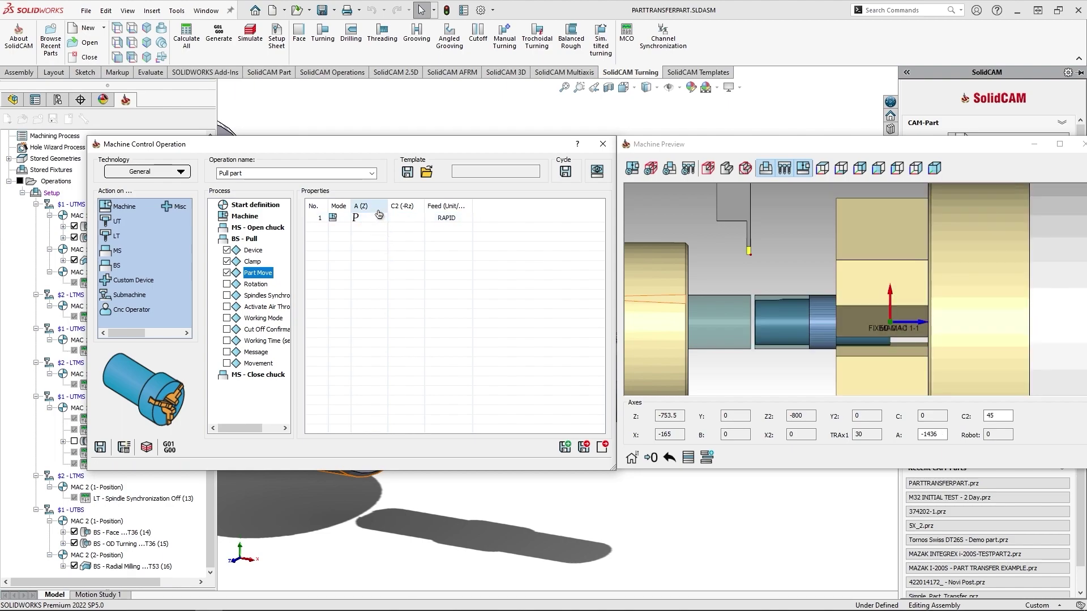
{"action": "left_click", "coordinate": [386, 218]}
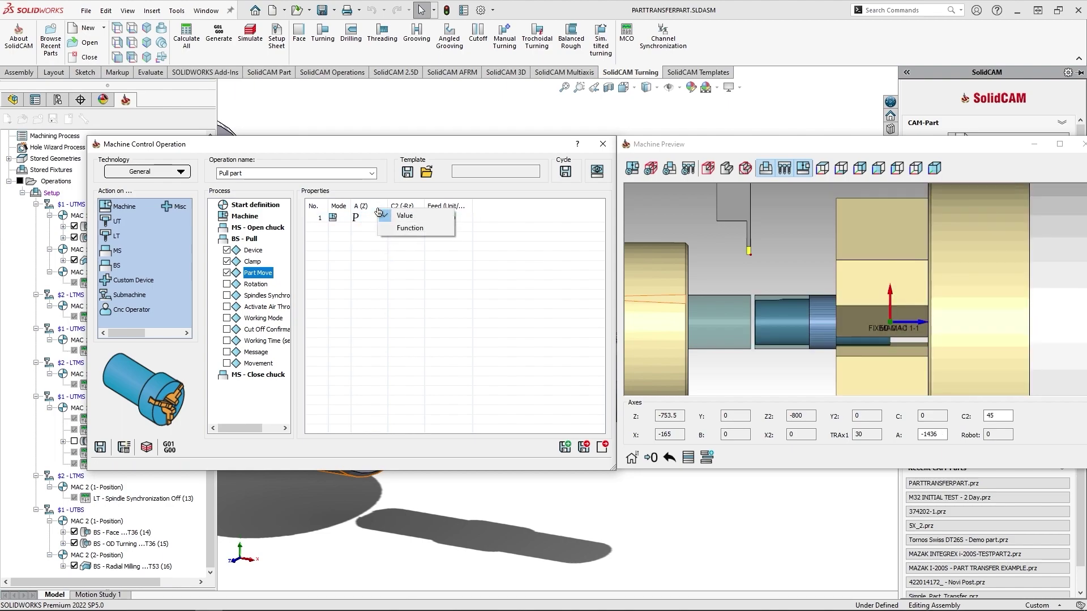
{"action": "left_click", "coordinate": [423, 234]}
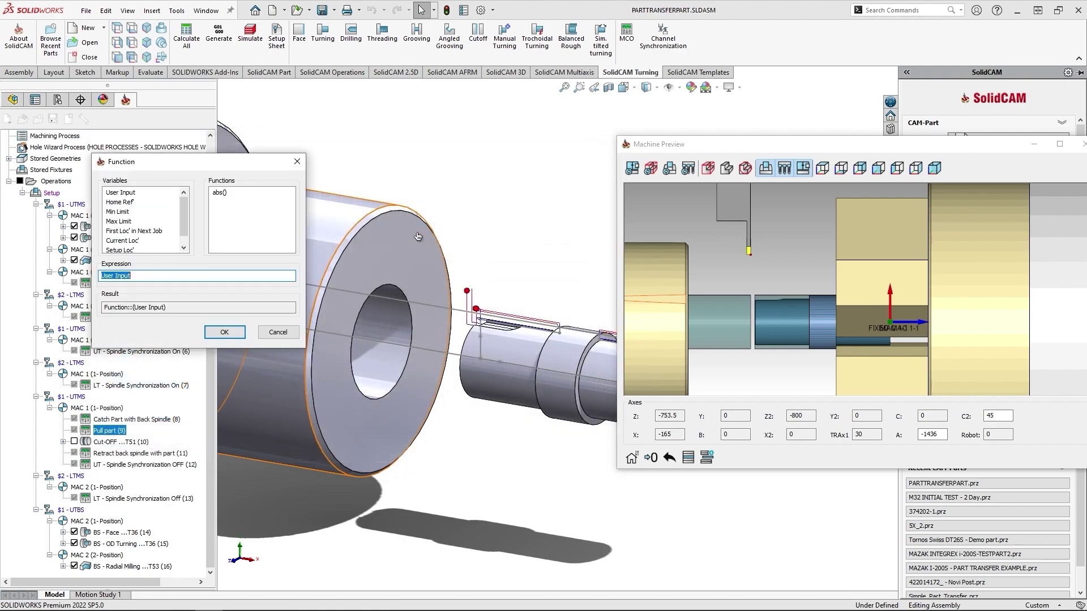
{"action": "left_click", "coordinate": [138, 277]}
{"action": "left_click", "coordinate": [102, 276]}
{"action": "double_click", "coordinate": [120, 244]}
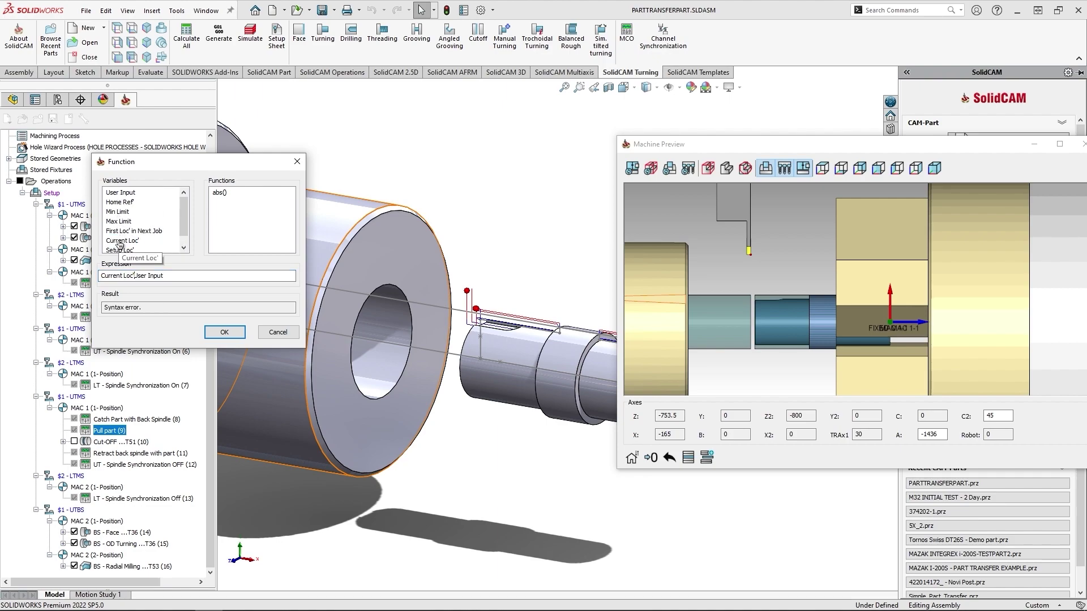
{"action": "type", "text": "+"}
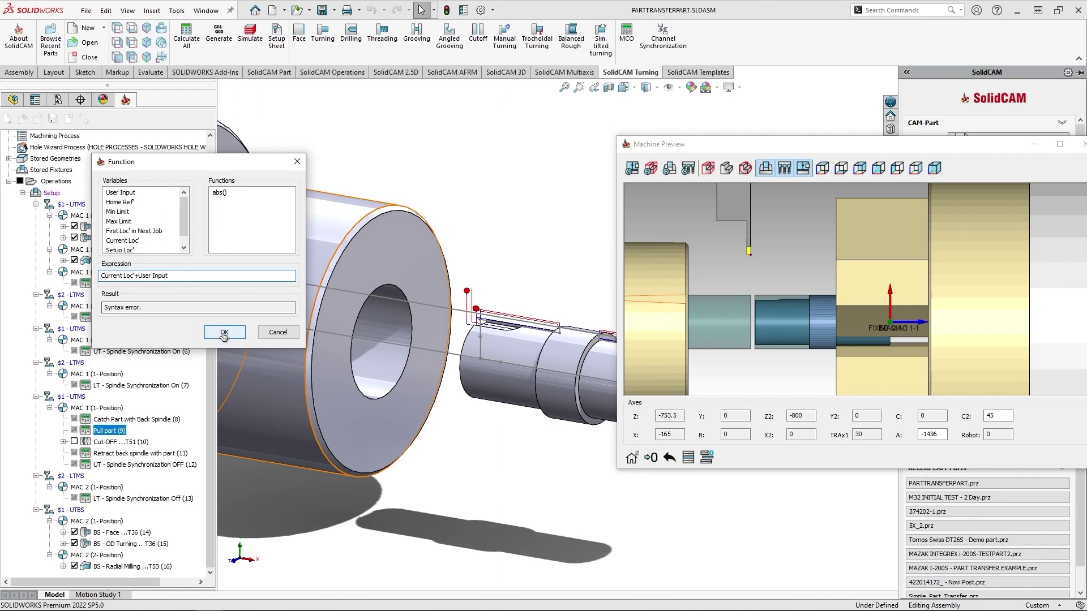
Use Current Loc'+User Input for Part Move row 1 and set A (Z) to 103.5, reaching -1332.5
{"action": "left_click", "coordinate": [225, 333]}
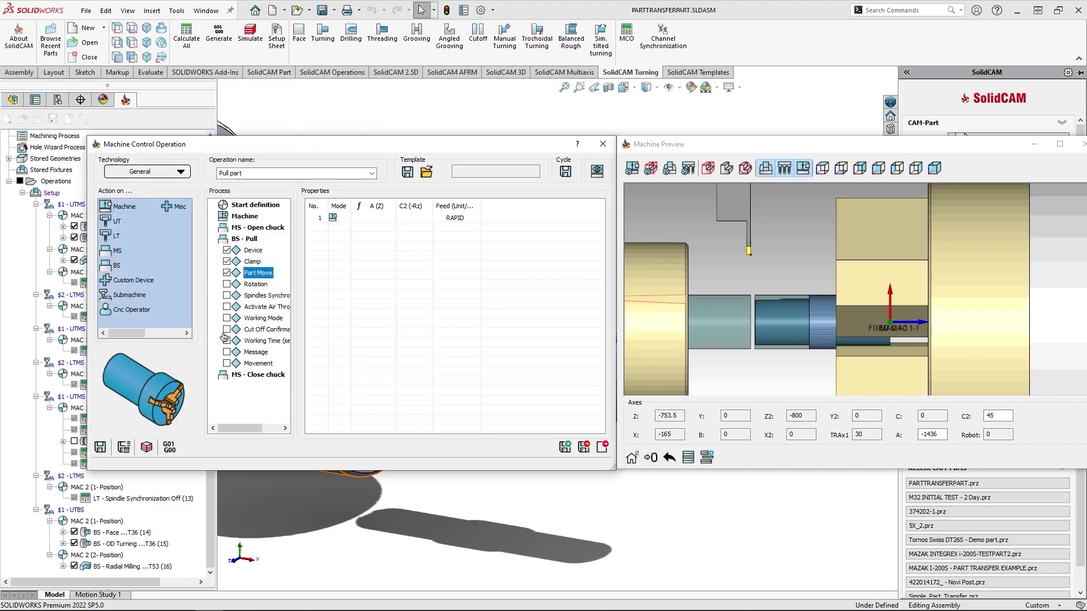
{"action": "left_click", "coordinate": [367, 221]}
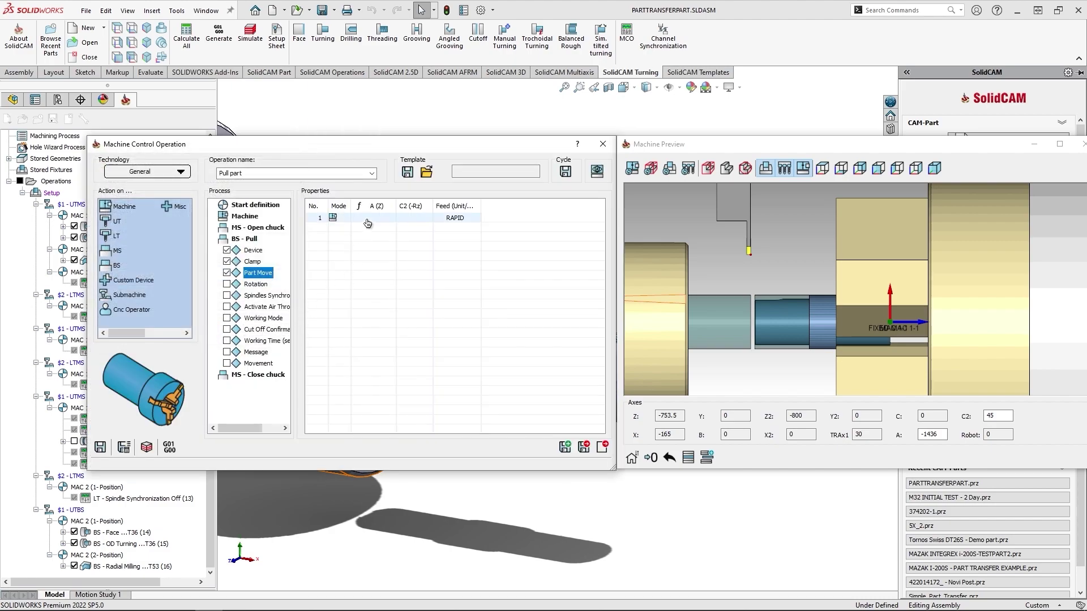
{"action": "left_click", "coordinate": [367, 222]}
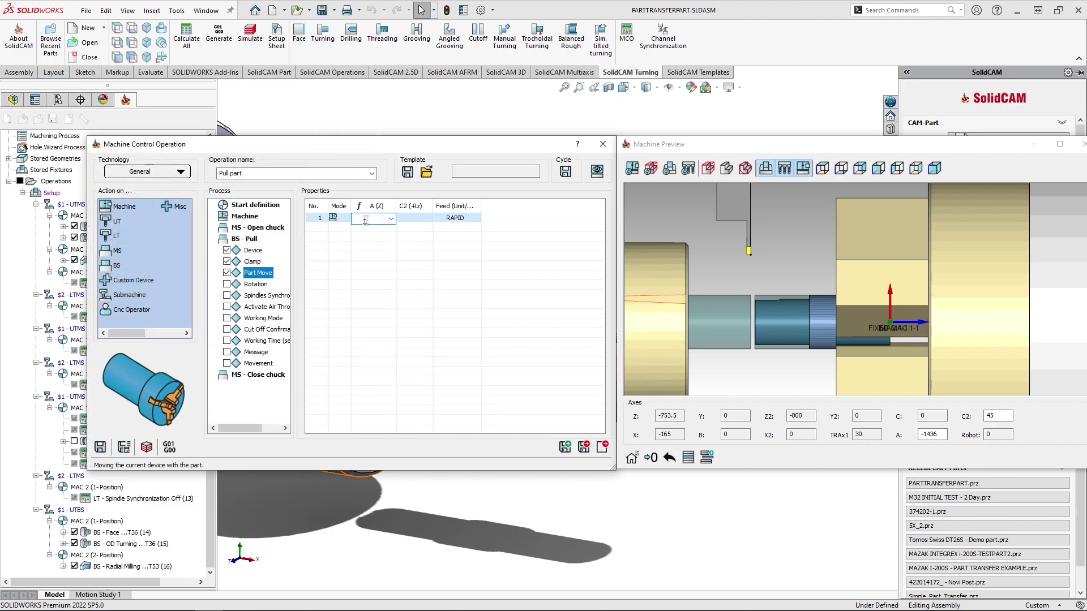
{"action": "type", "text": "103.5"}
{"action": "left_click", "coordinate": [418, 236]}
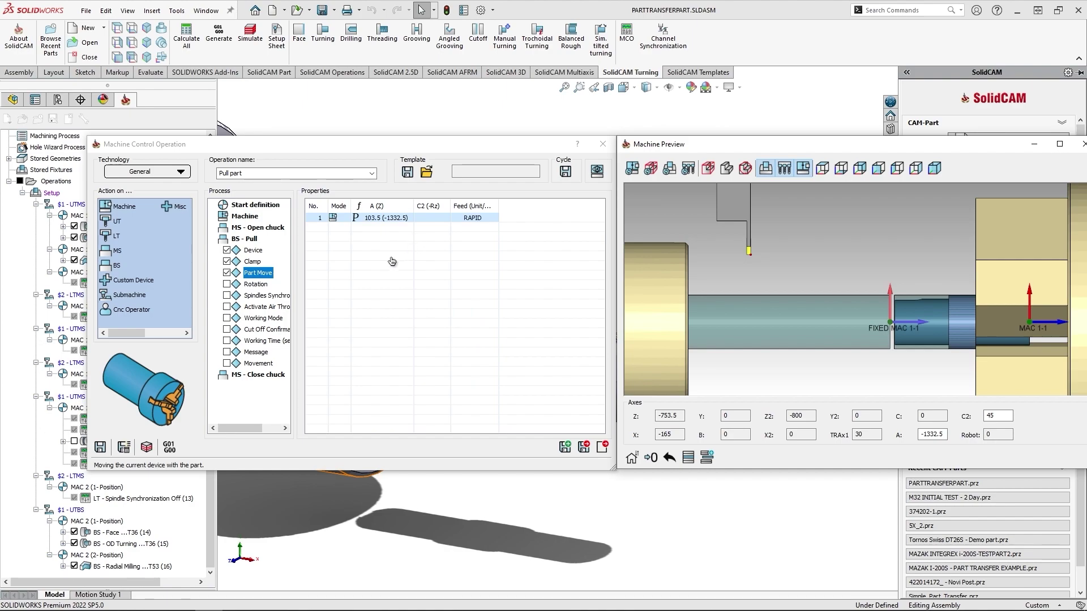
Add a Misc step with Message enabled, import Citizen_M32-4M8_GB.log, and check its Version 54 text
{"action": "left_click", "coordinate": [168, 207]}
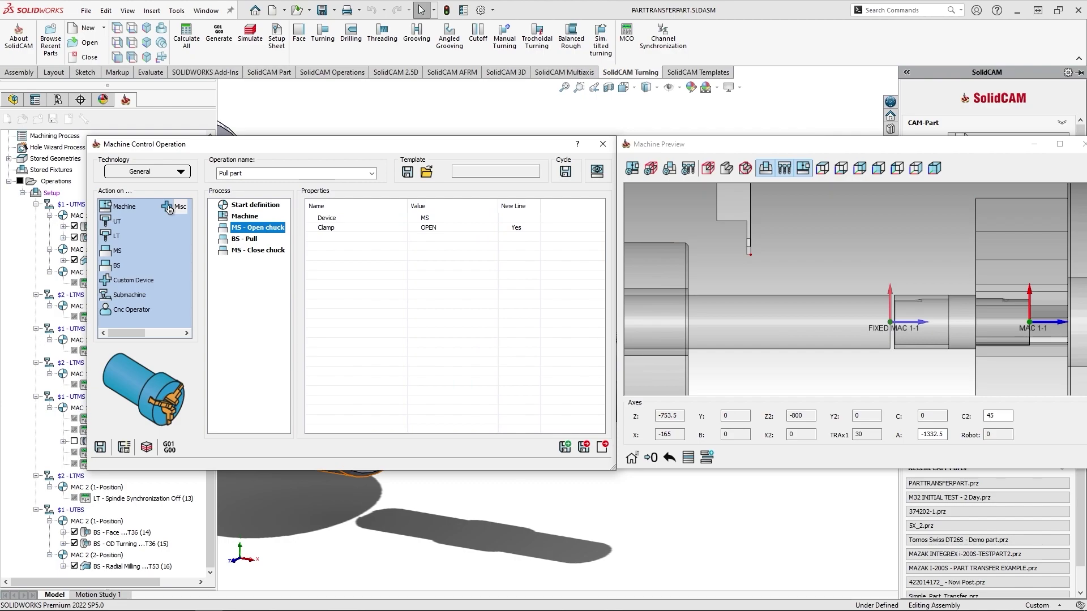
{"action": "left_click_drag", "start_coordinate": [169, 207], "coordinate": [245, 255]}
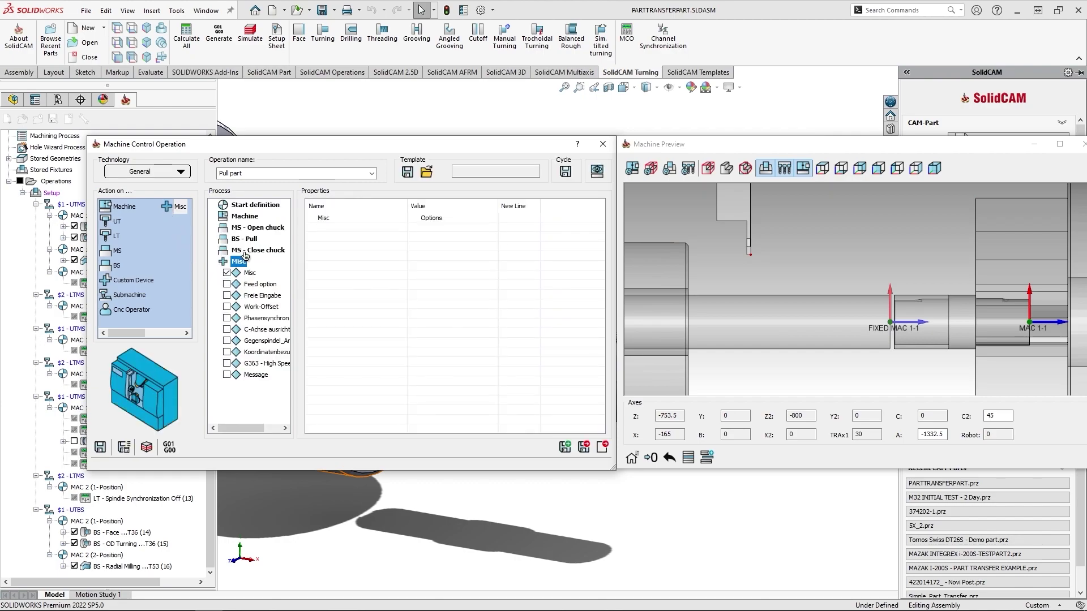
{"action": "left_click", "coordinate": [226, 376]}
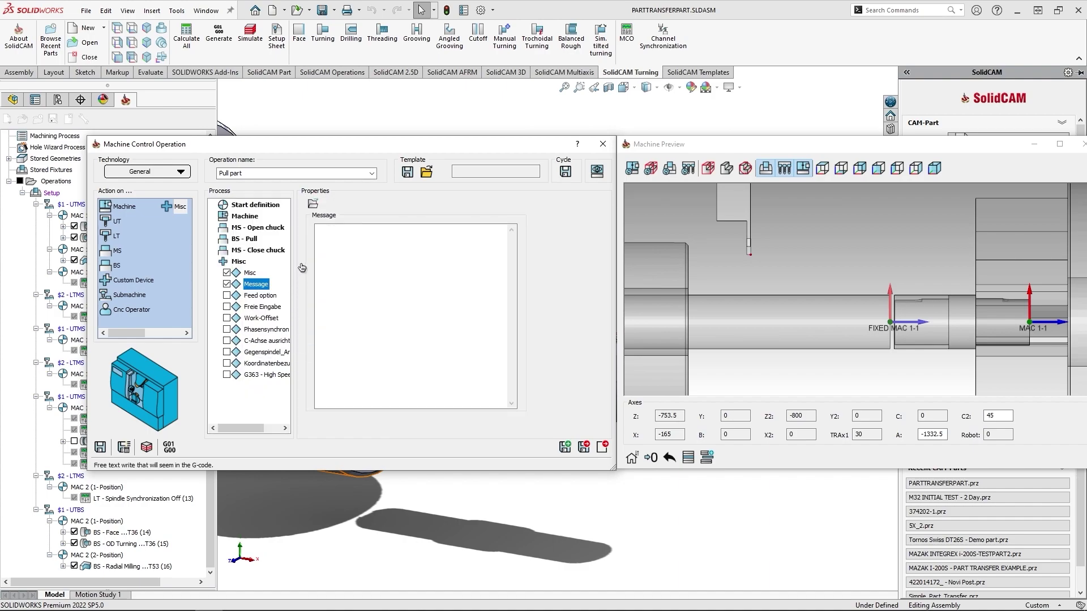
{"action": "left_click", "coordinate": [313, 205]}
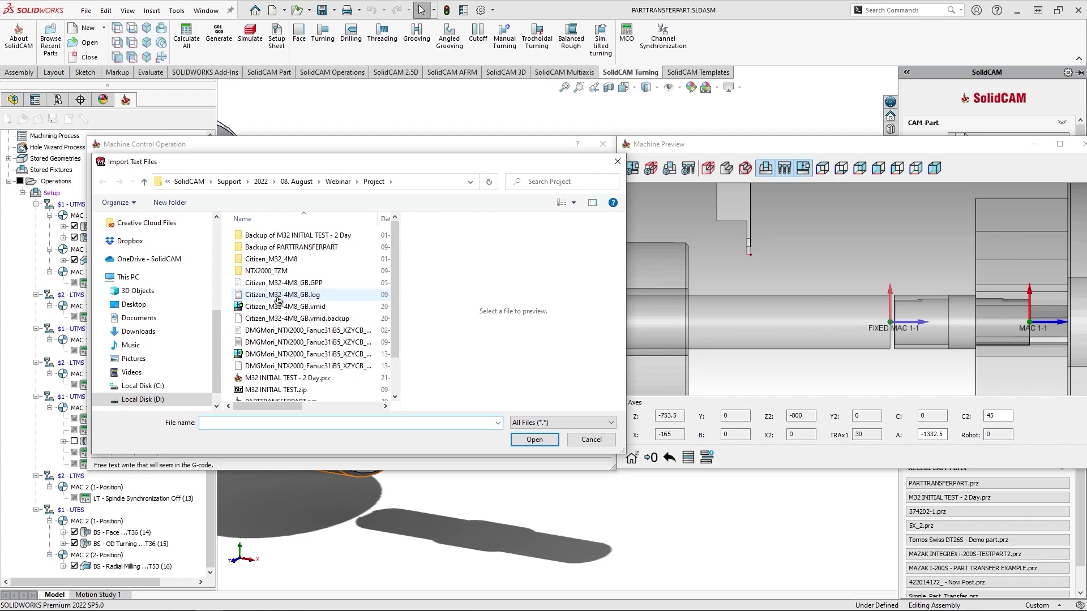
{"action": "left_click", "coordinate": [279, 295]}
{"action": "double_click", "coordinate": [279, 296]}
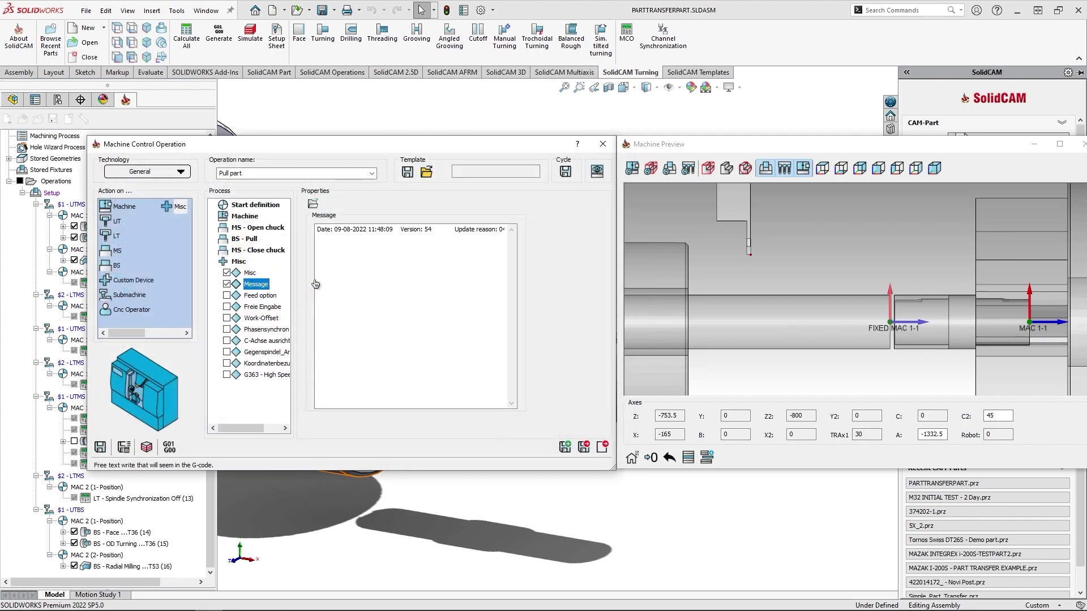
{"action": "mouse_move", "coordinate": [319, 234]}
{"action": "left_mouse_down"}
{"action": "mouse_move", "coordinate": [510, 229]}
{"action": "mouse_move", "coordinate": [303, 229]}
{"action": "left_mouse_up"}
{"action": "left_click", "coordinate": [369, 292]}
{"action": "left_click", "coordinate": [348, 229]}
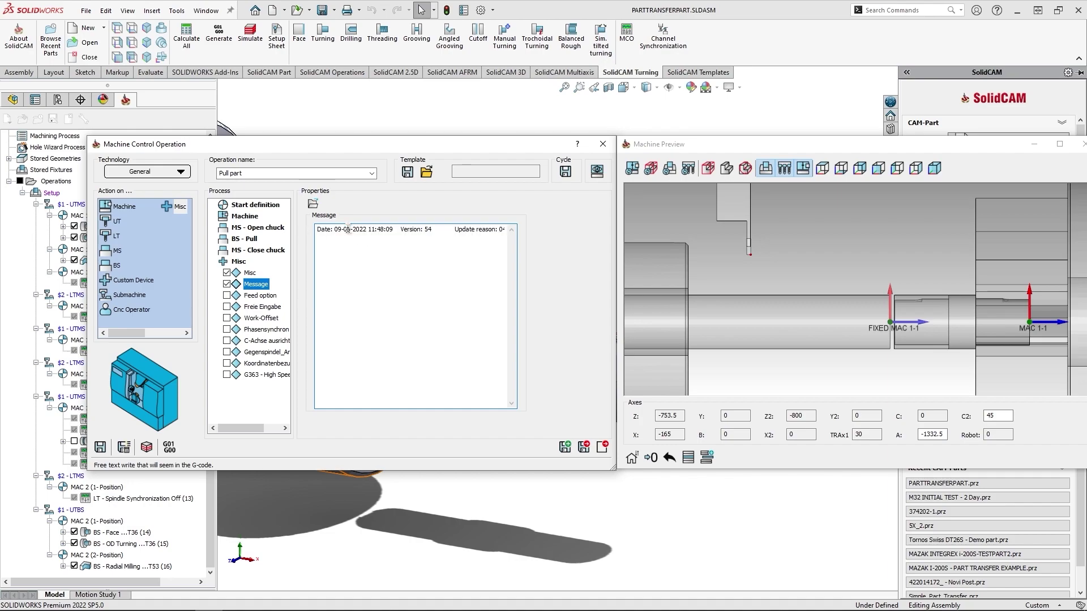